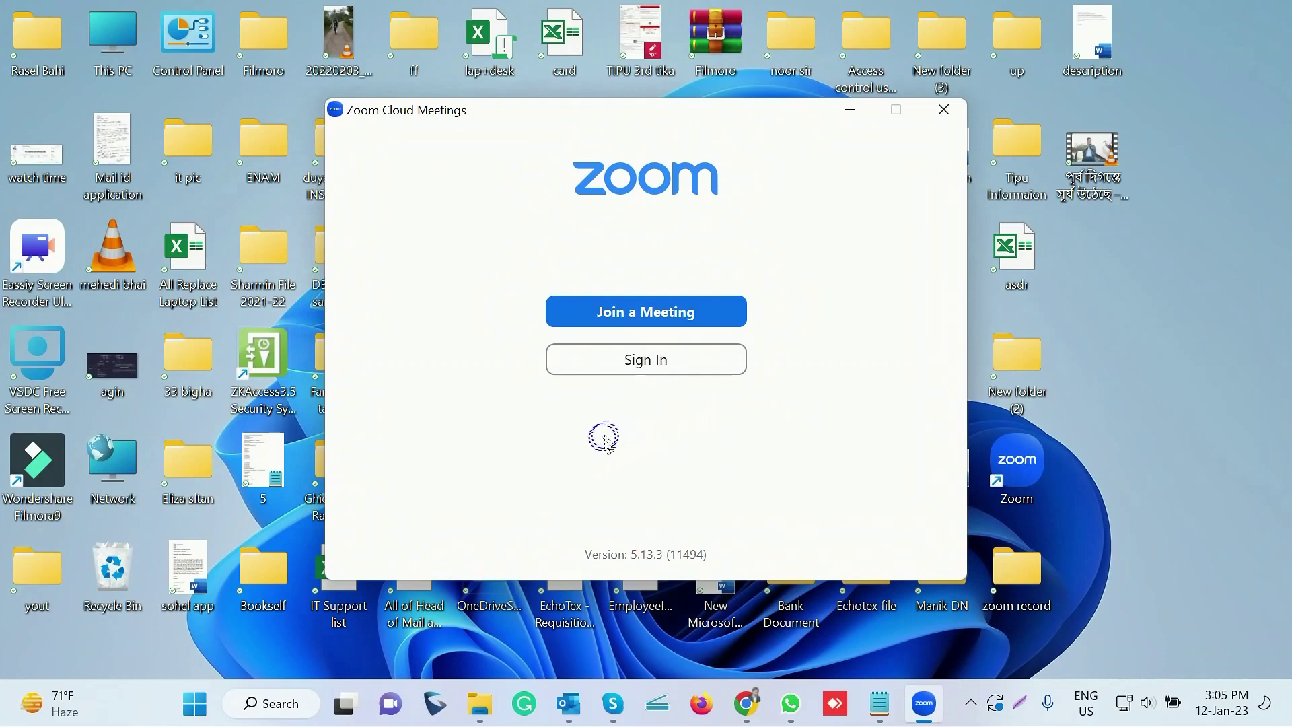
Sign in to Zoom with the account e-mail address and password
{"action": "left_click", "coordinate": [648, 360]}
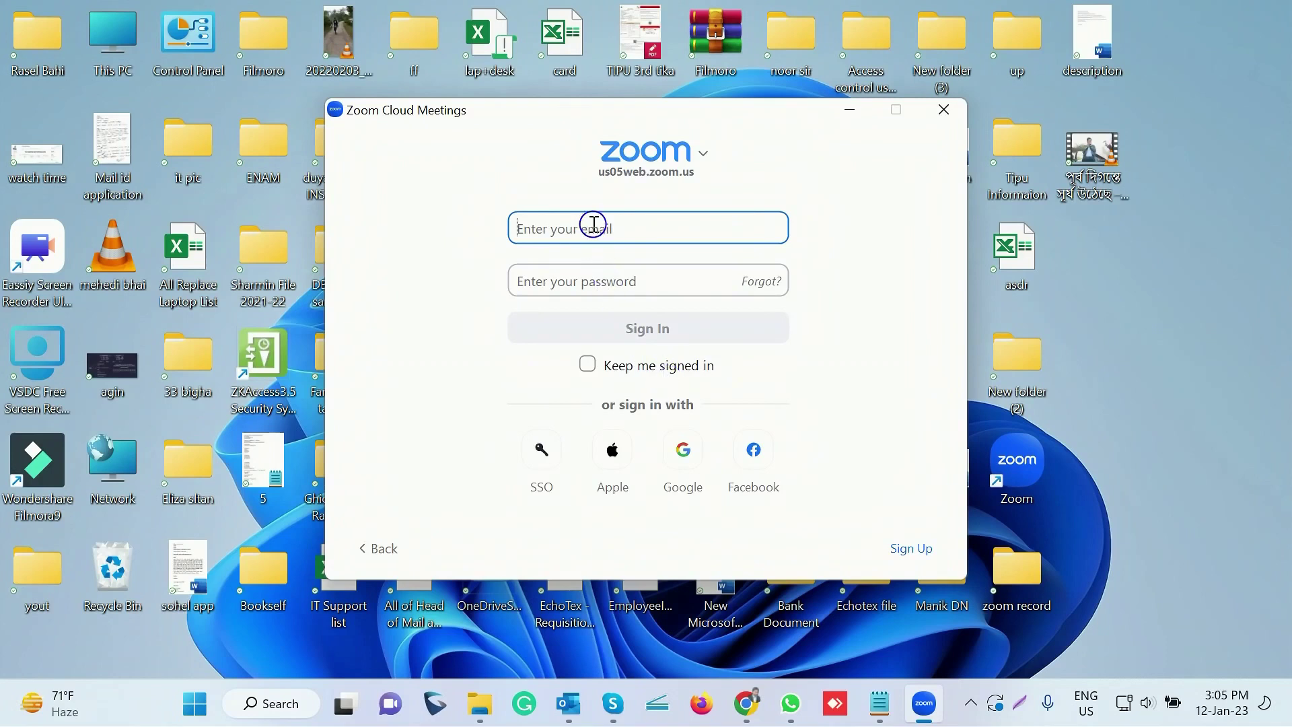
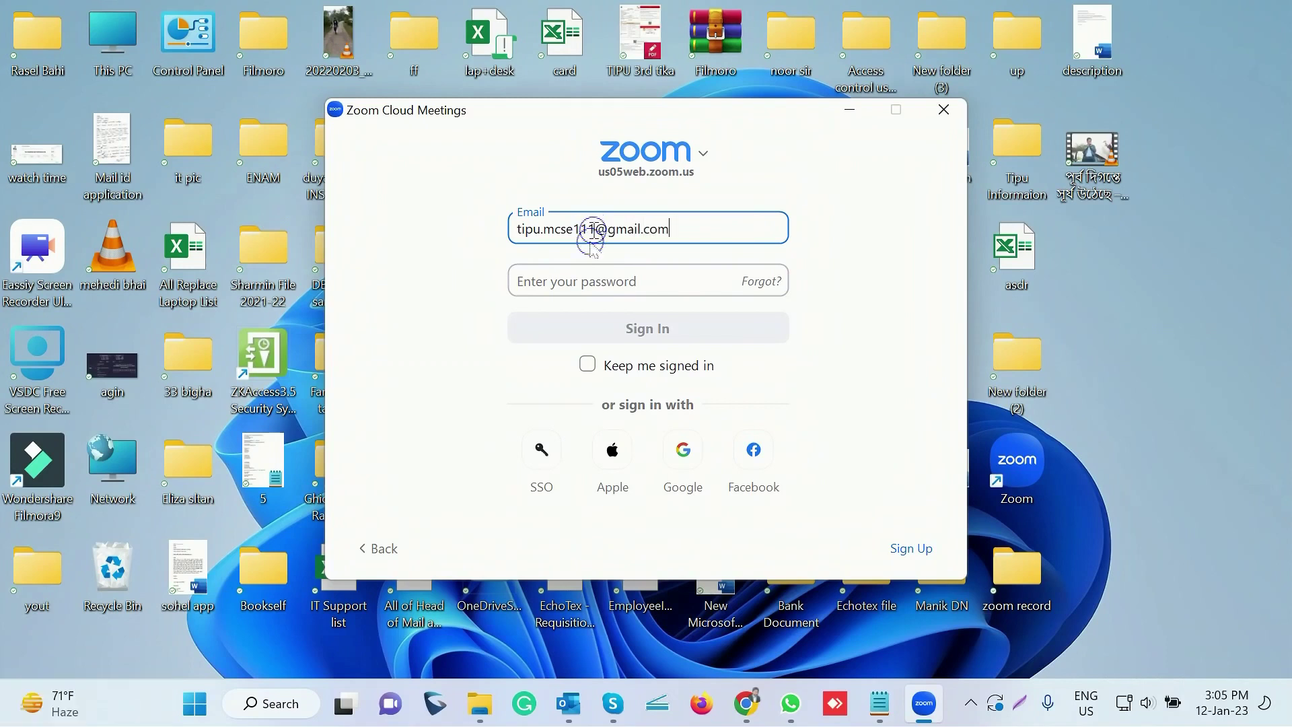
{"action": "left_click", "coordinate": [568, 281]}
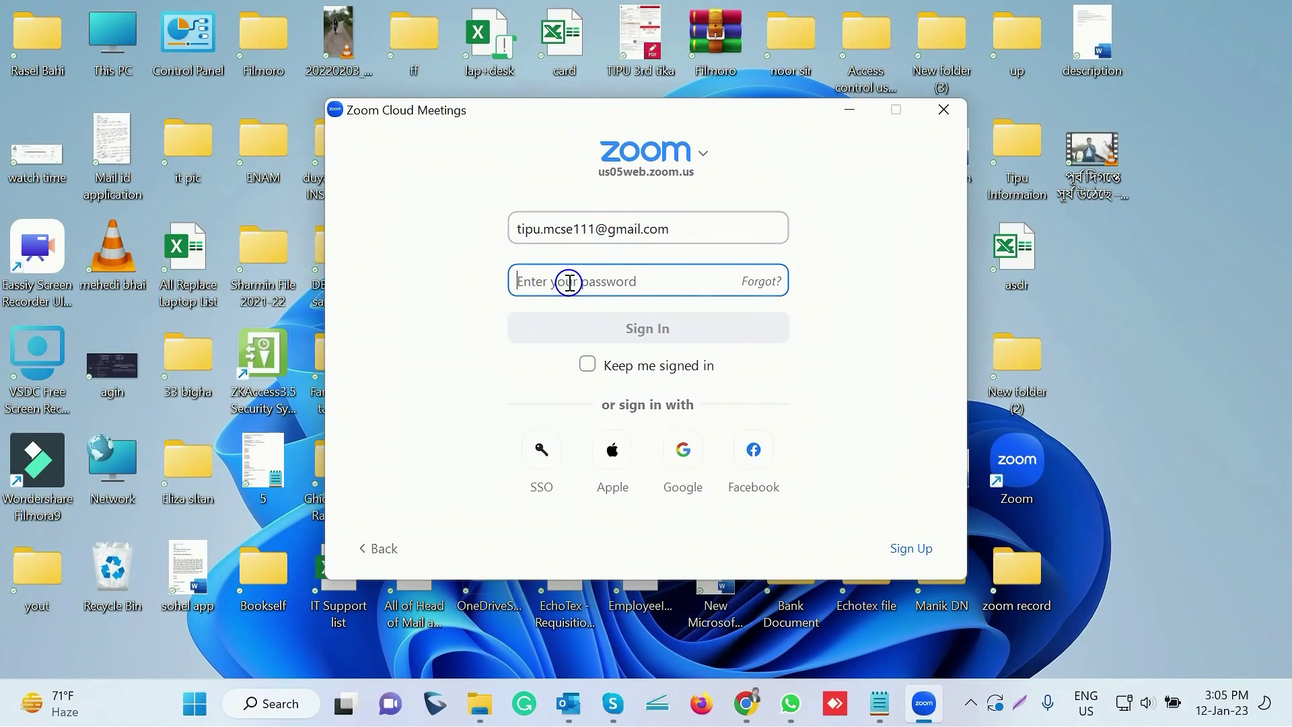
{"action": "key", "text": "ctrl+v"}
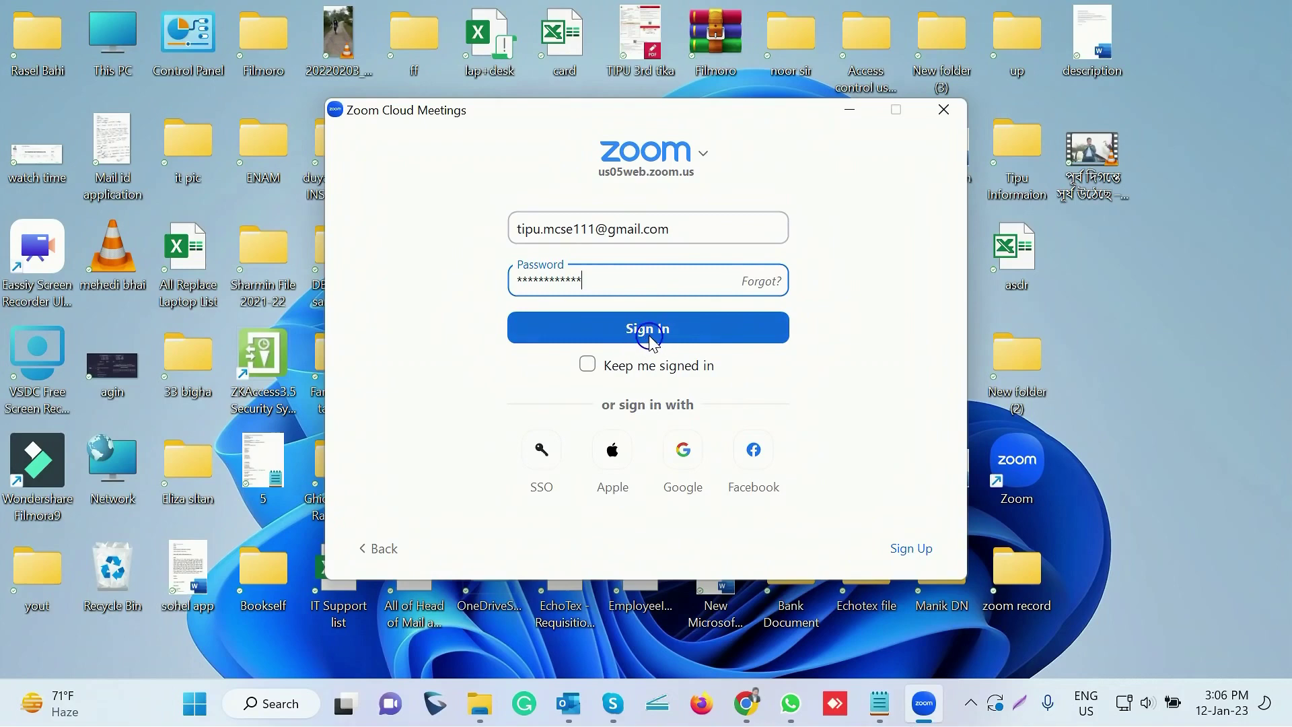
{"action": "left_click", "coordinate": [649, 336]}
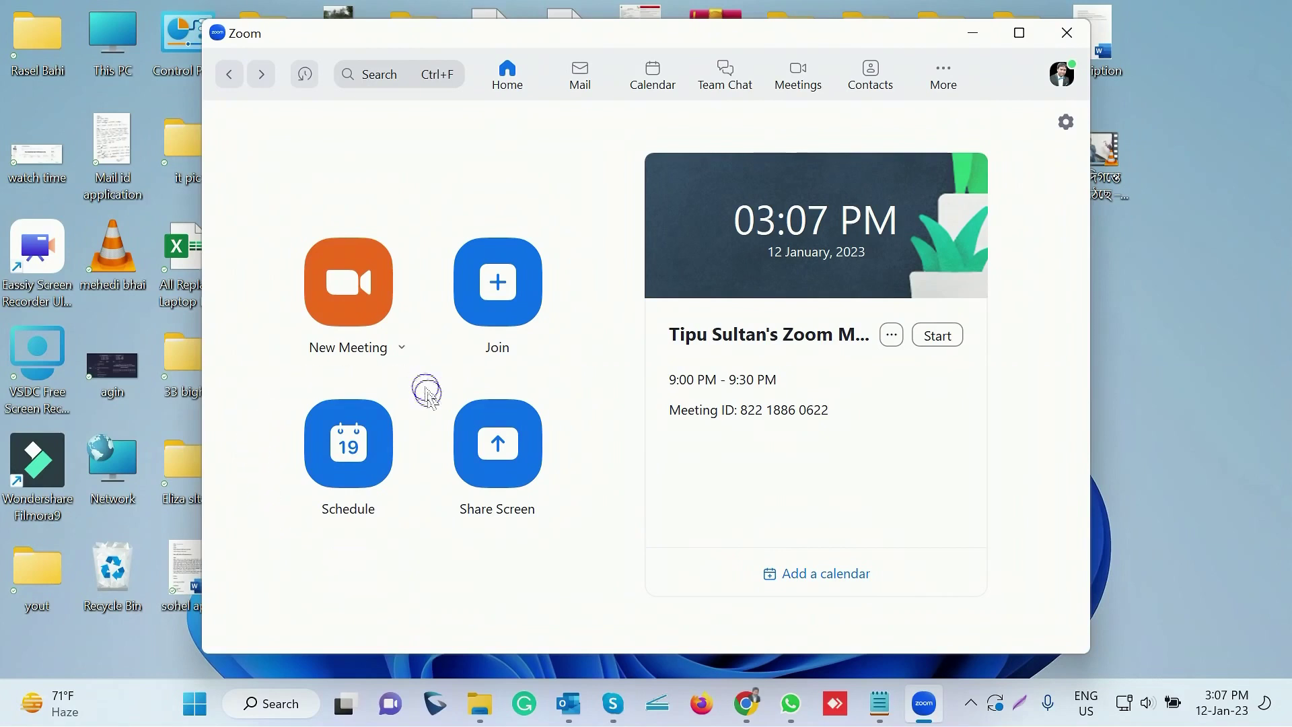
Schedule a new meeting and replace its default topic with 'Test Meeting'
{"action": "left_click", "coordinate": [350, 444]}
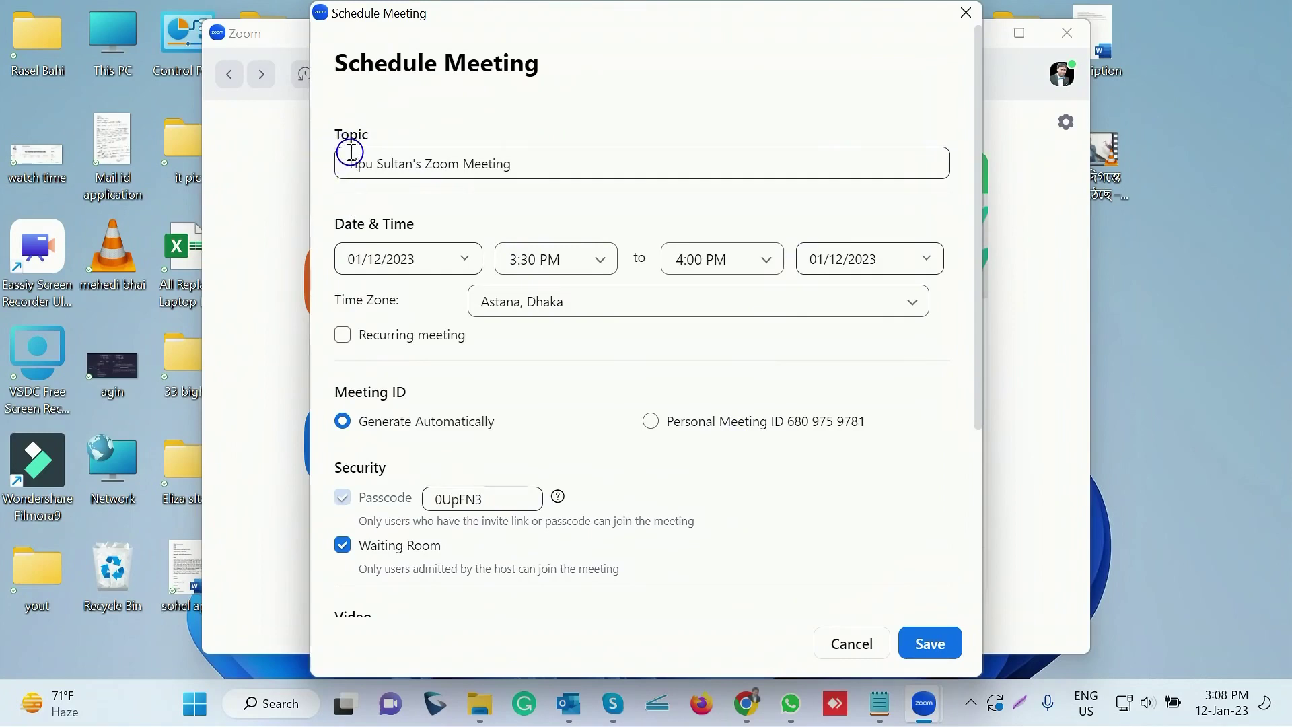
{"action": "left_click", "coordinate": [527, 165]}
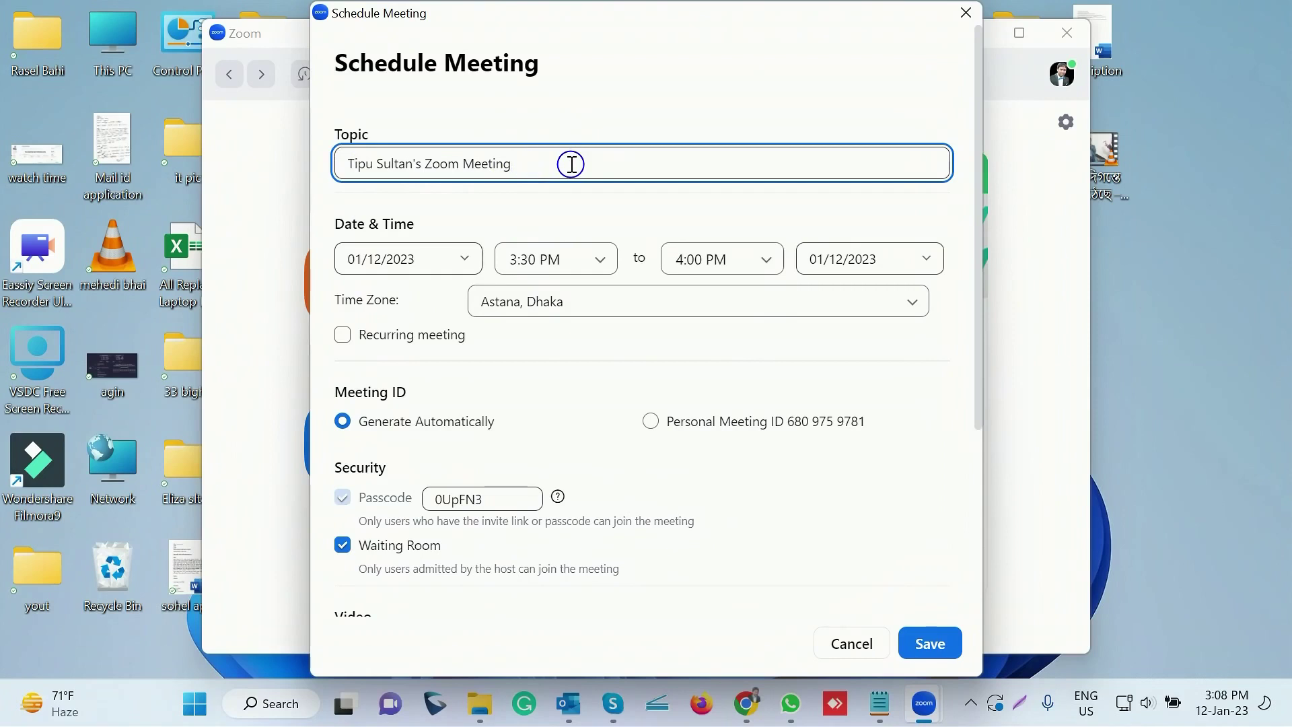
{"action": "key", "text": "BackSpace"}
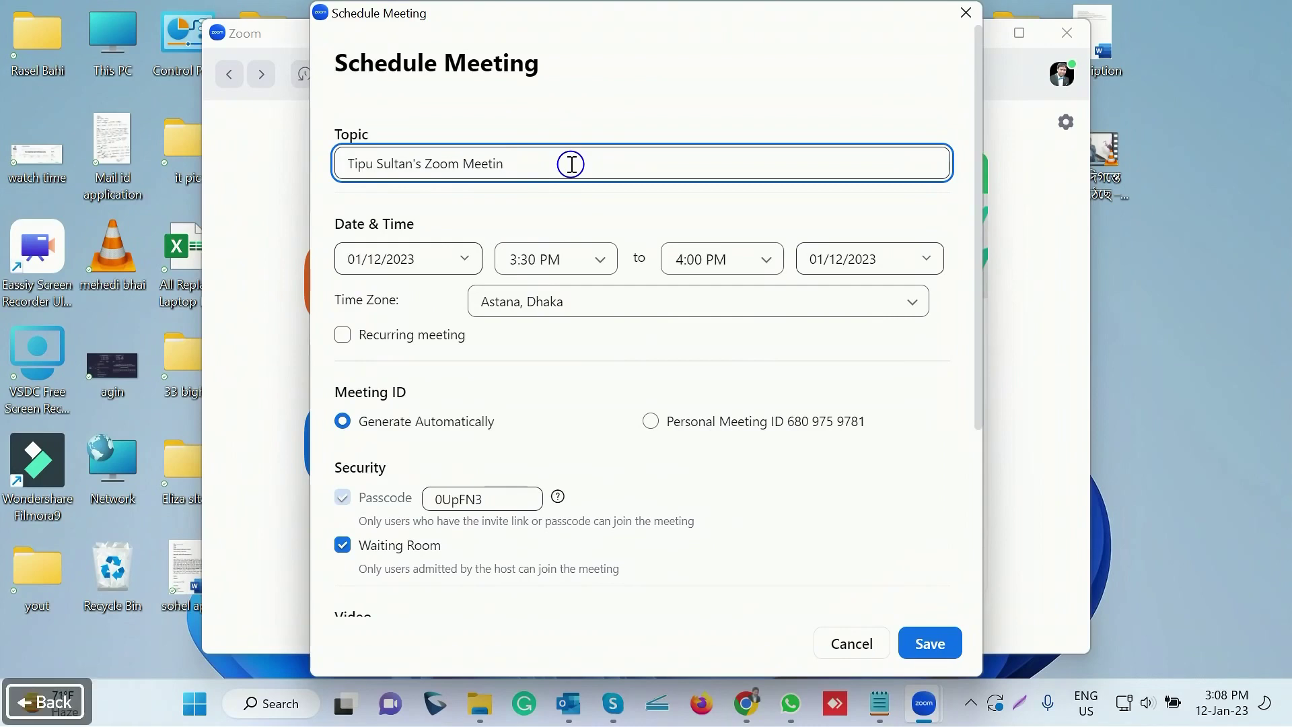
{"action": "key", "text": "BackSpace"}
{"action": "key", "text": "BackSpace"}
{"action": "key", "text": "BackSpace"}
{"action": "key", "text": "BackSpace"}
{"action": "key", "text": "BackSpace"}
{"action": "key", "text": "BackSpace"}
{"action": "key", "text": "BackSpace"}
{"action": "key", "text": "BackSpace"}
{"action": "key", "text": "BackSpace"}
{"action": "key", "text": "BackSpace"}
{"action": "key", "text": "BackSpace"}
{"action": "key", "text": "BackSpace"}
{"action": "key", "text": "BackSpace"}
{"action": "key", "text": "BackSpace"}
{"action": "key", "text": "BackSpace"}
{"action": "key", "text": "BackSpace"}
{"action": "key", "text": "BackSpace"}
{"action": "key", "text": "BackSpace"}
{"action": "key", "text": "BackSpace"}
{"action": "key", "text": "BackSpace"}
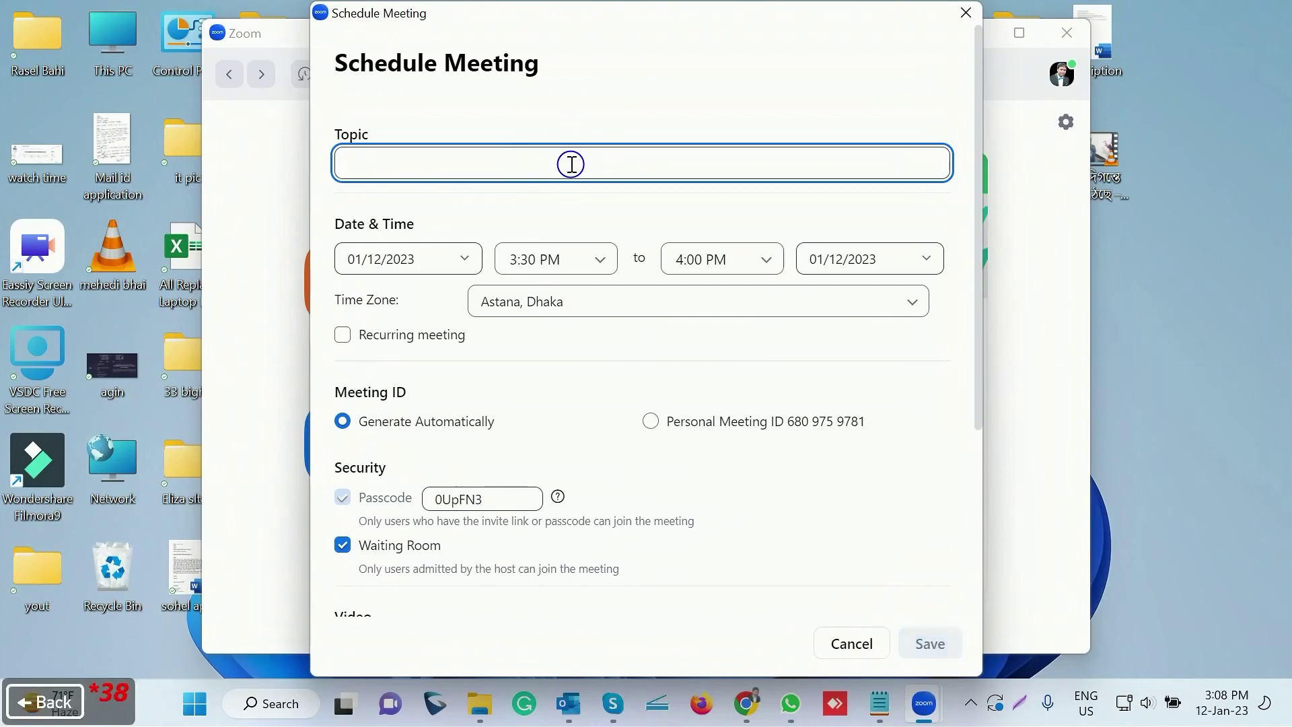
{"action": "type", "text": "T"}
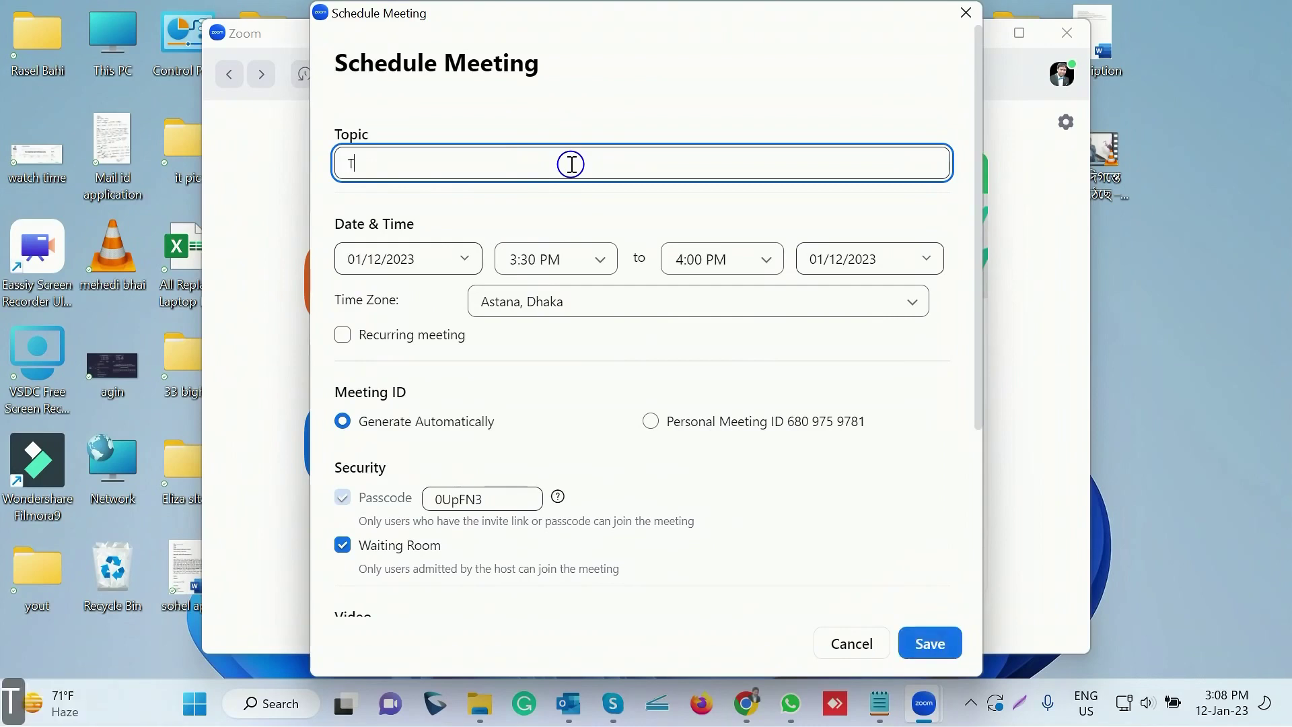
{"action": "type", "text": "esst"}
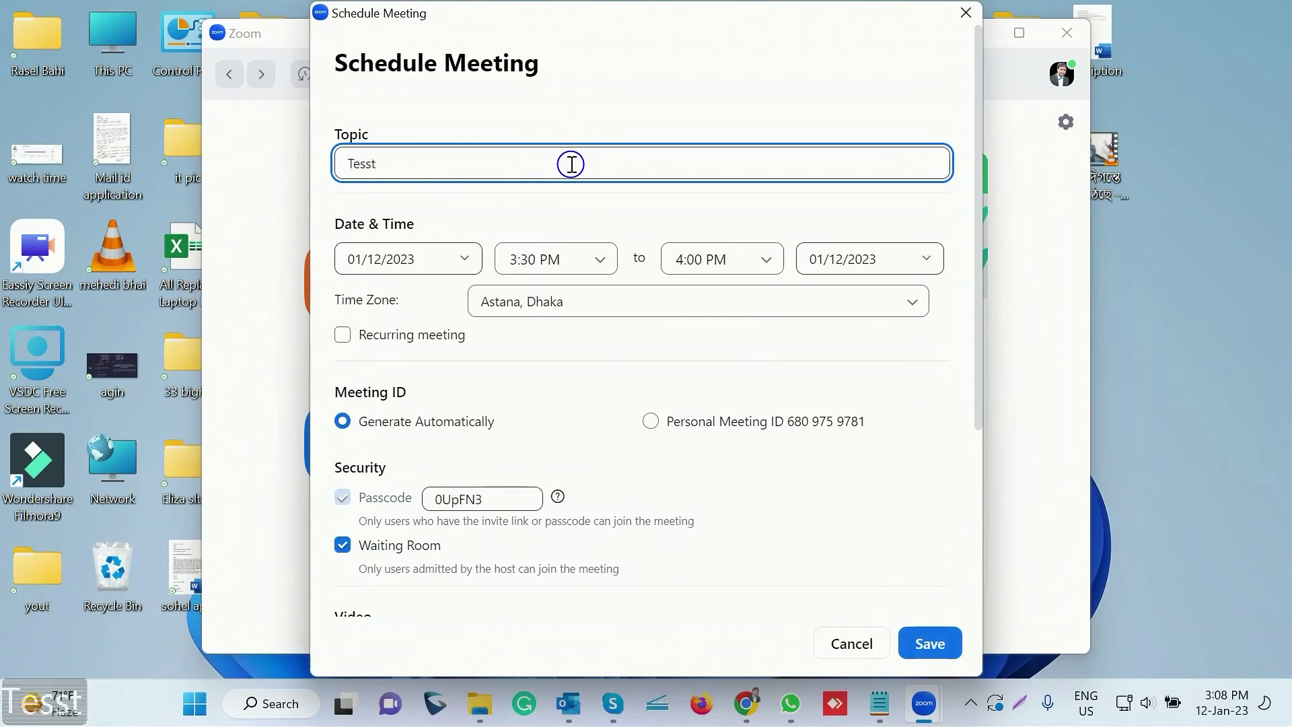
{"action": "key", "text": "BackSpace"}
{"action": "key", "text": "BackSpace"}
{"action": "type", "text": "t Mee"}
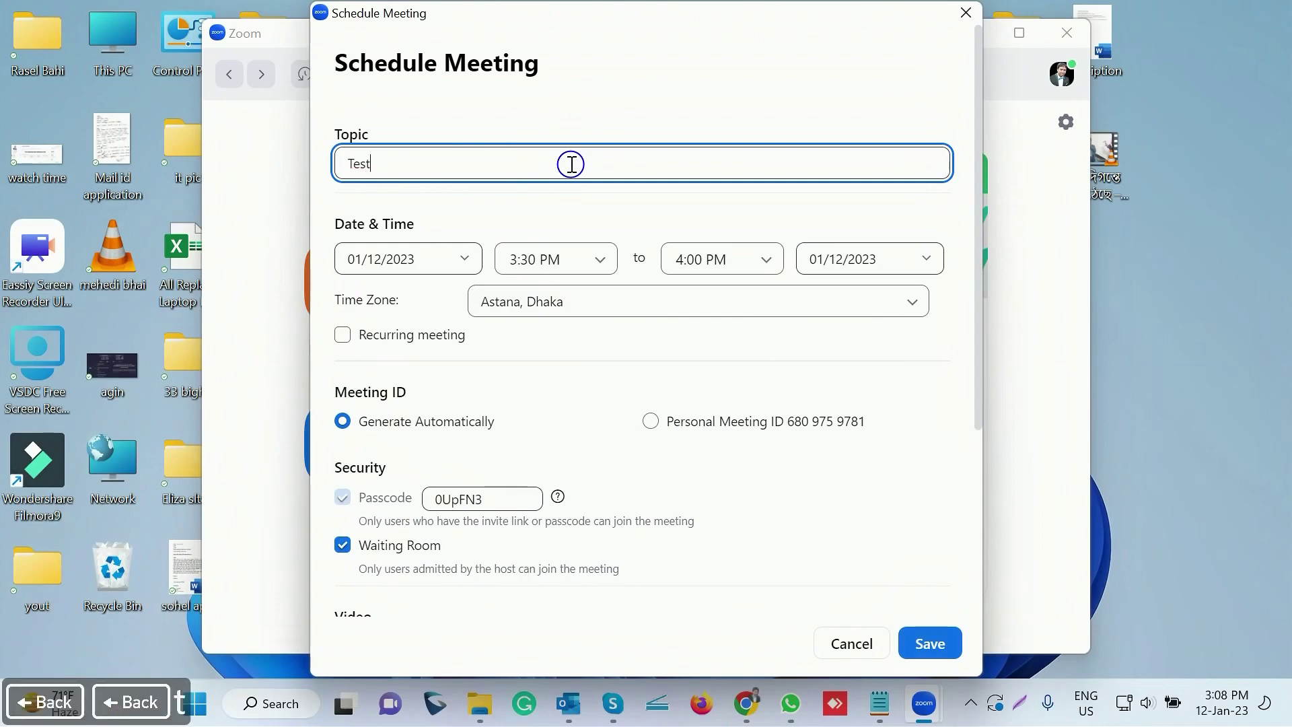
{"action": "type", "text": "ting"}
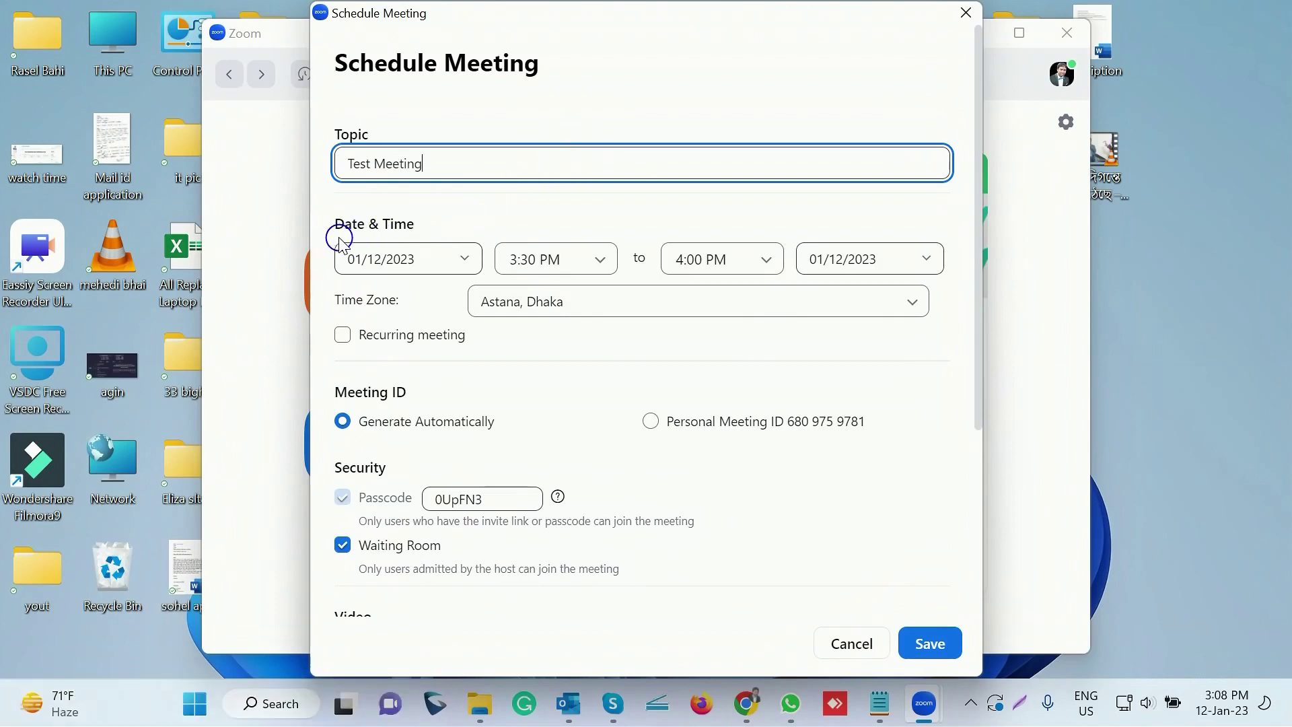
Set the meeting date to 01/15/2023 with a 10:00 AM start time
{"action": "left_click", "coordinate": [464, 260]}
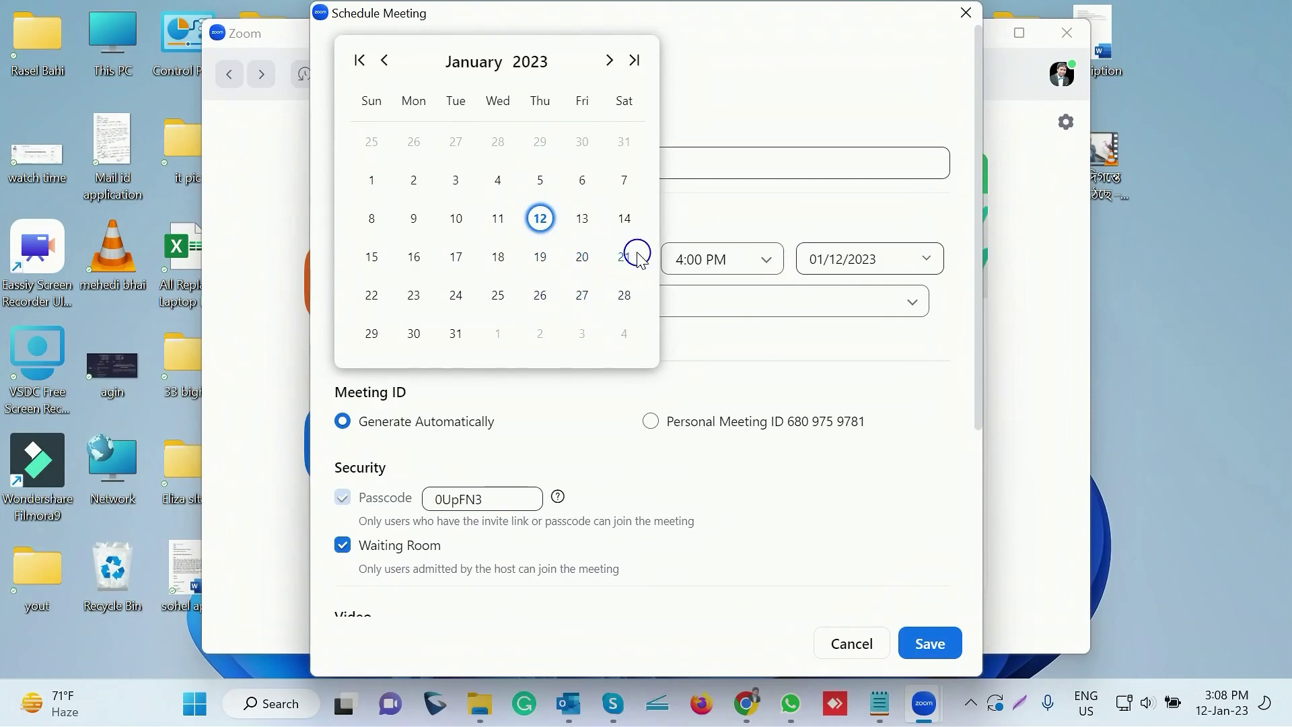
{"action": "left_click", "coordinate": [373, 258]}
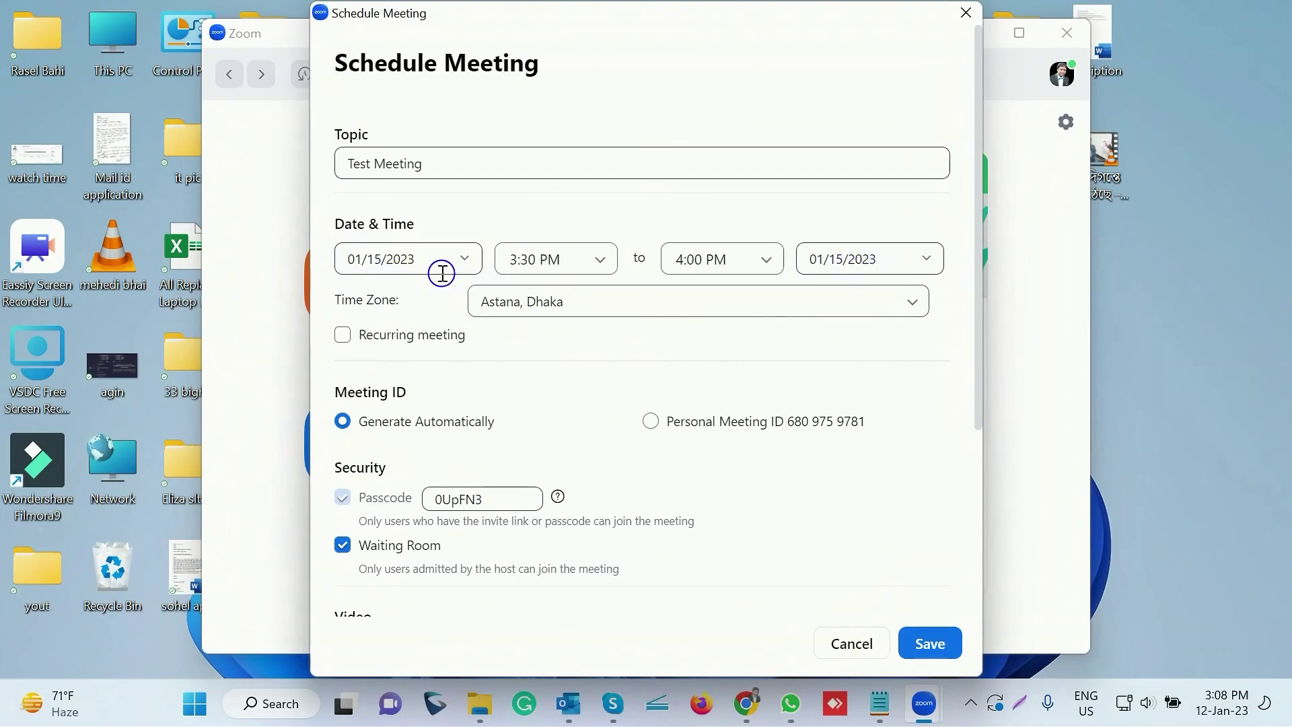
{"action": "left_click", "coordinate": [602, 261]}
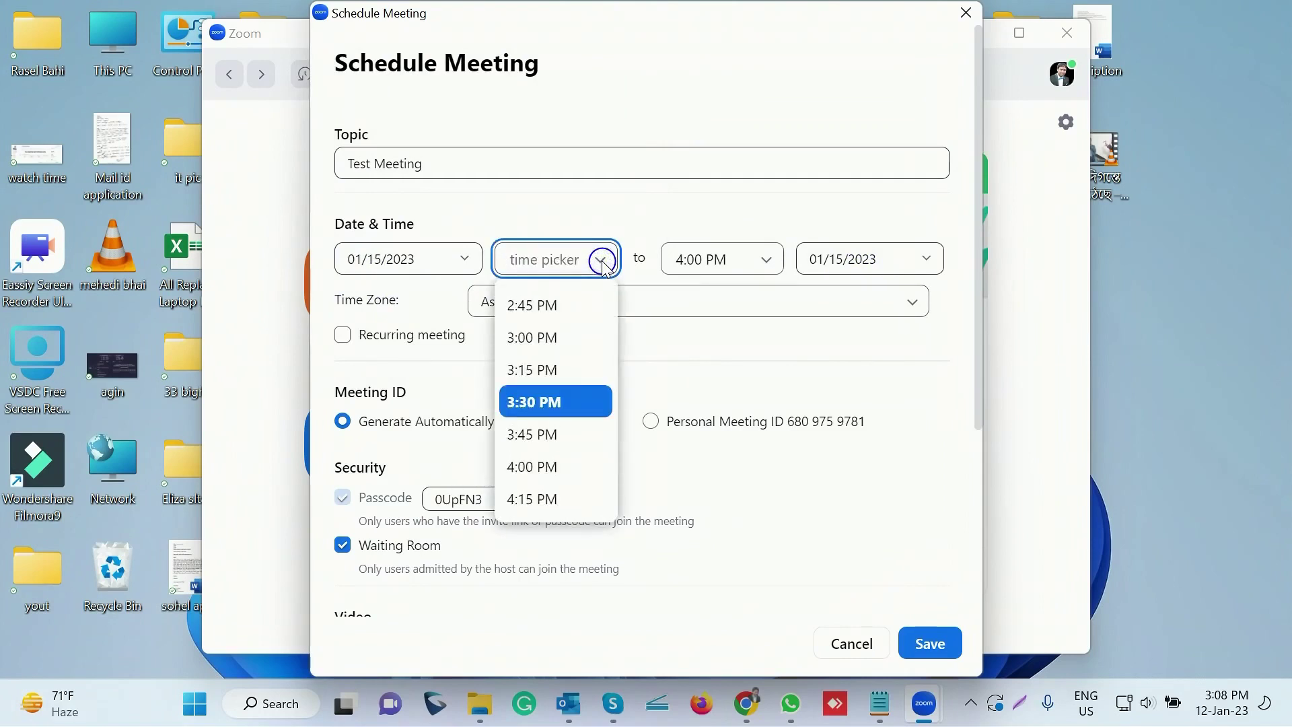
{"action": "scroll", "coordinate": [563, 350], "scroll_direction": "up", "scroll_amount": 3}
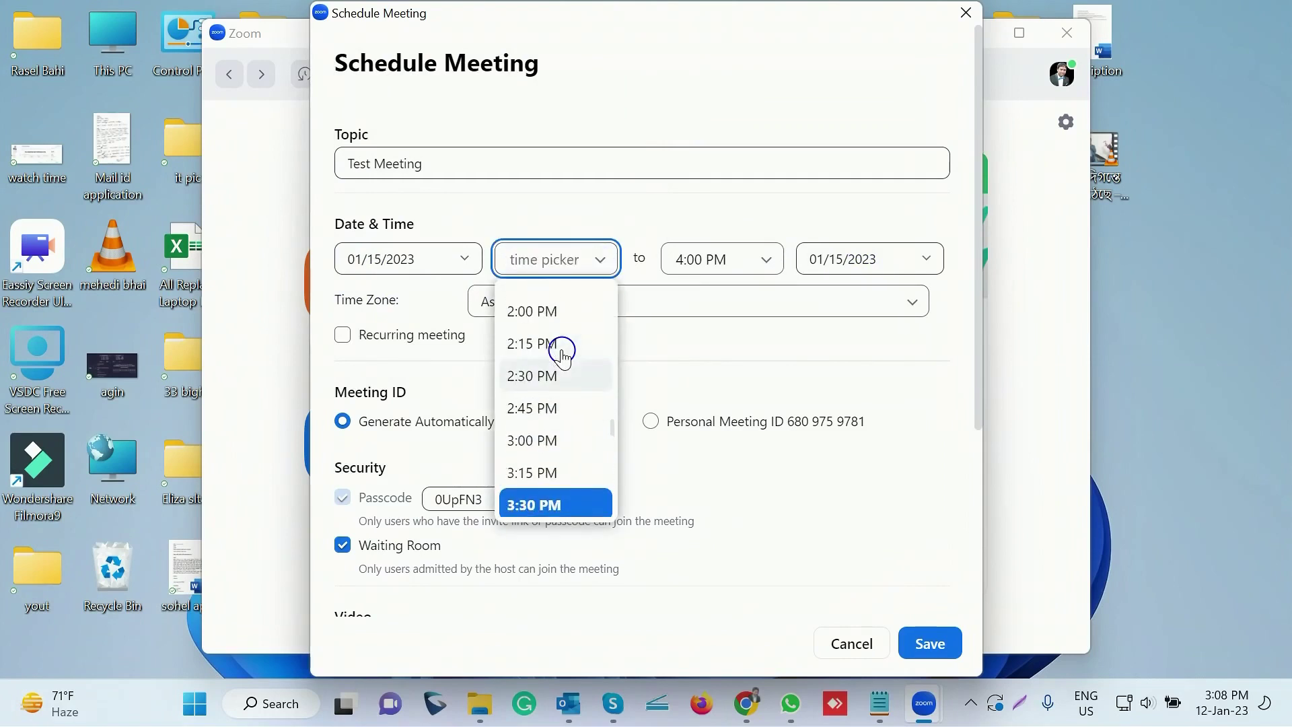
{"action": "scroll", "coordinate": [563, 355], "scroll_direction": "up", "scroll_amount": 8}
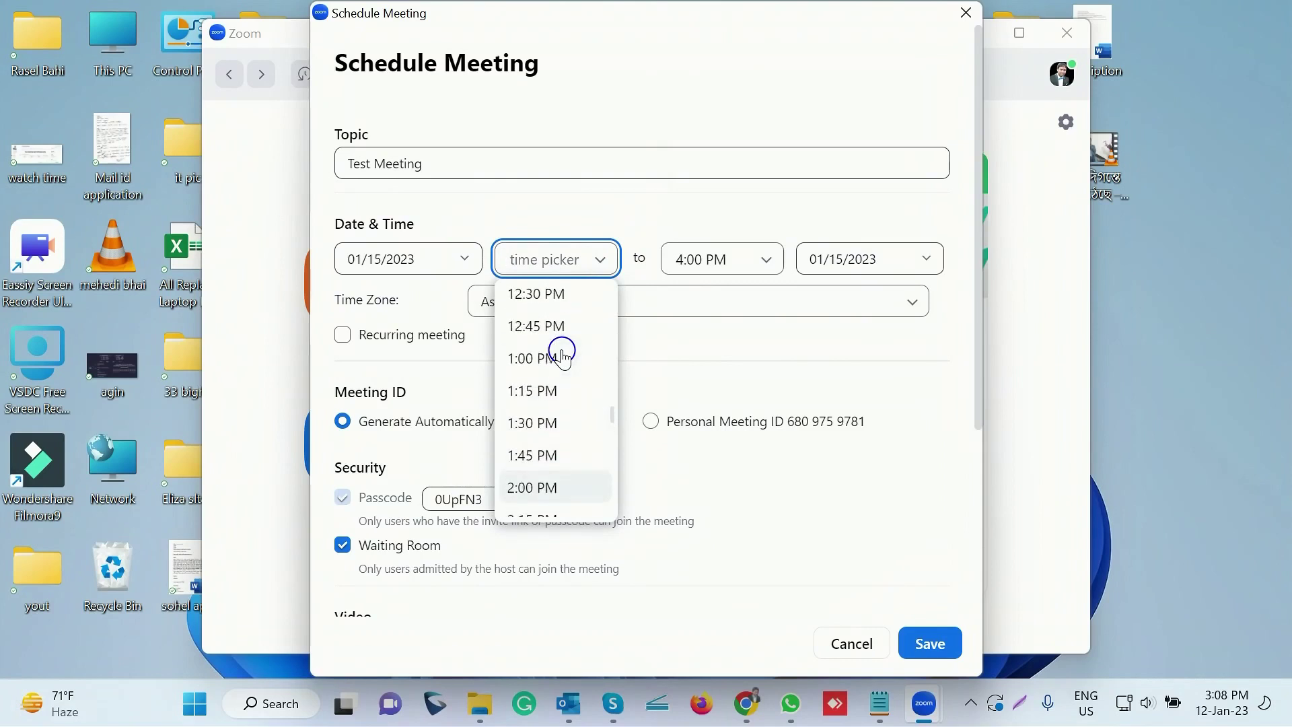
{"action": "scroll", "coordinate": [563, 356], "scroll_direction": "up", "scroll_amount": 4}
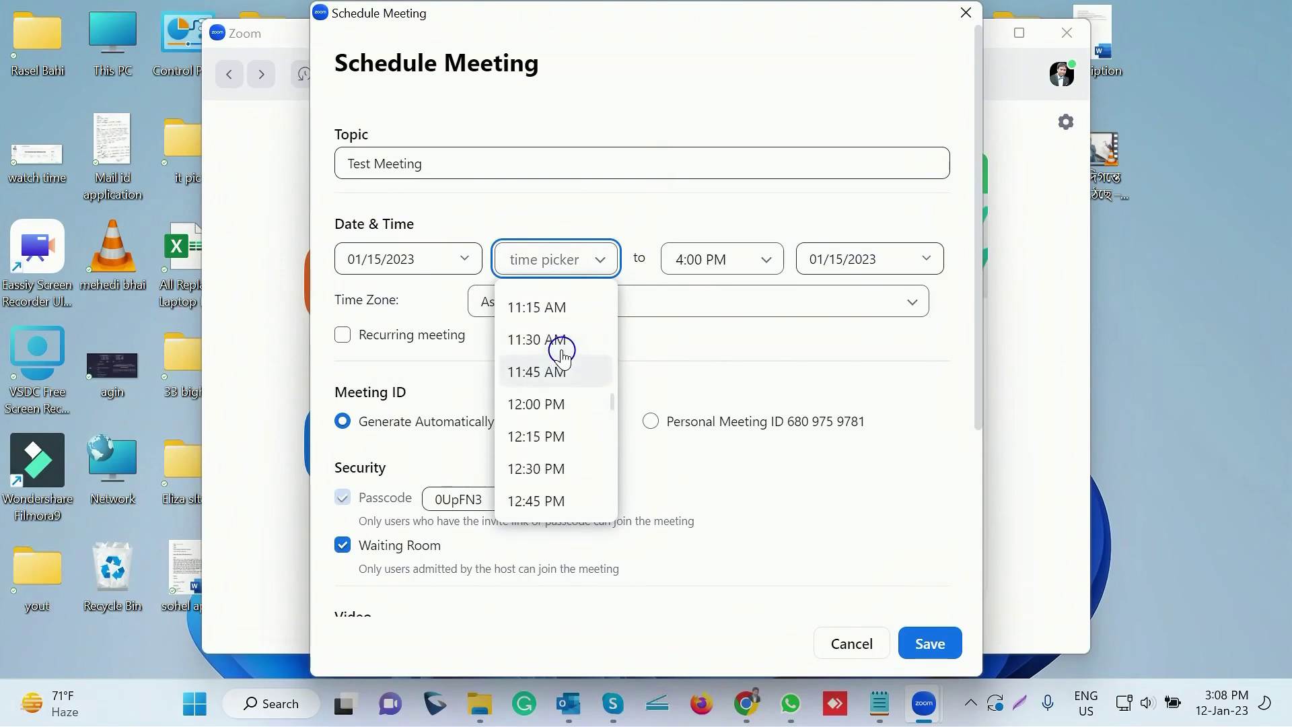
{"action": "scroll", "coordinate": [563, 356], "scroll_direction": "up", "scroll_amount": 1}
{"action": "scroll", "coordinate": [564, 357], "scroll_direction": "up", "scroll_amount": 3}
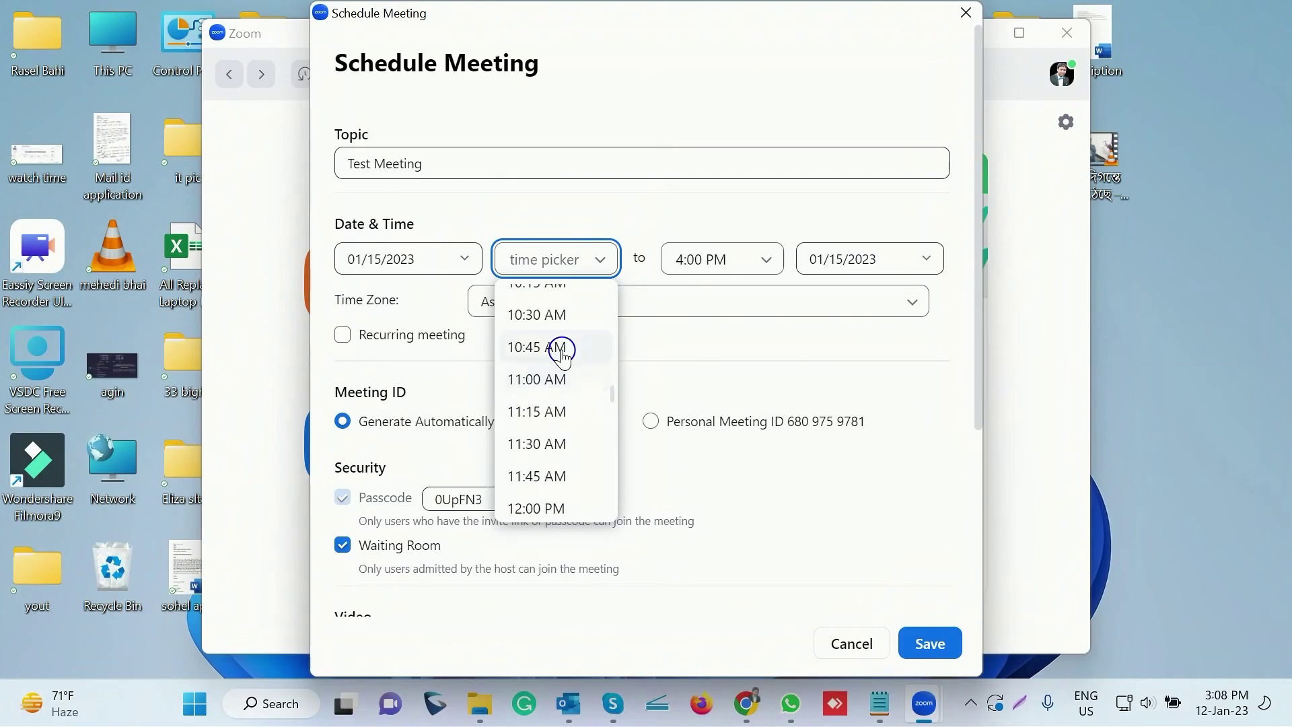
{"action": "left_click", "coordinate": [547, 321]}
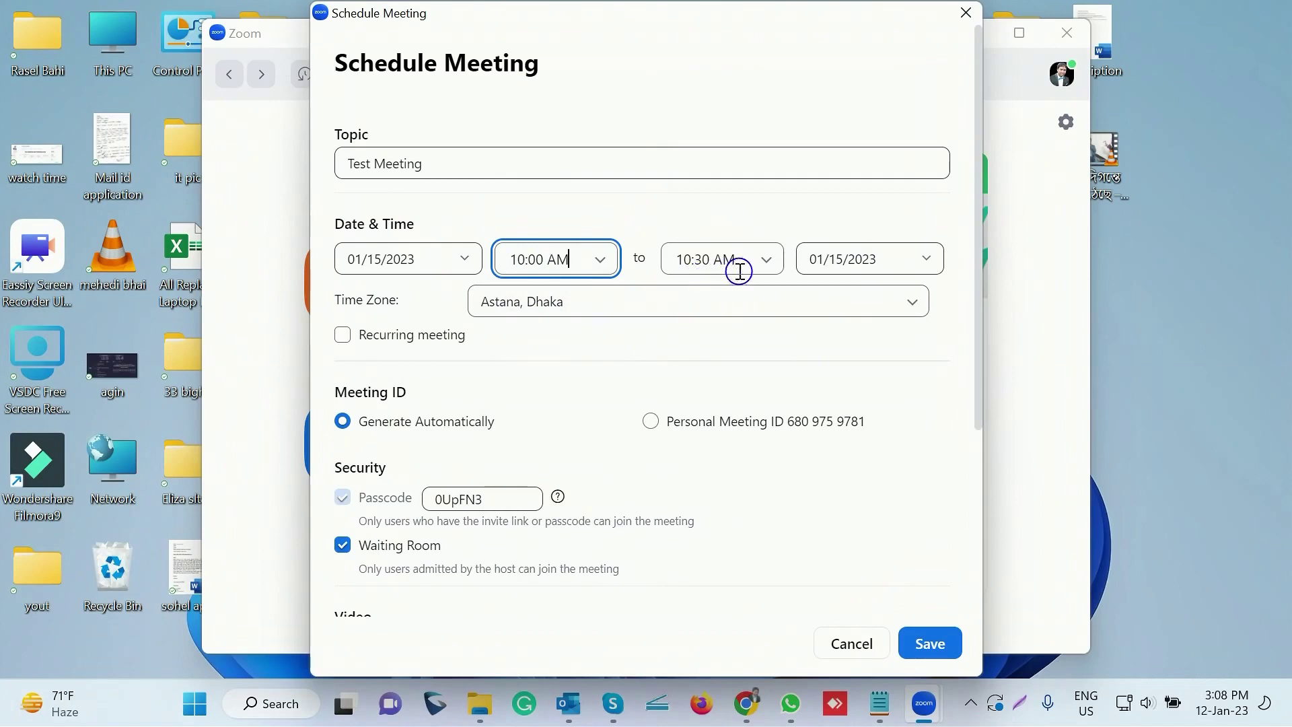
{"action": "left_click", "coordinate": [766, 261]}
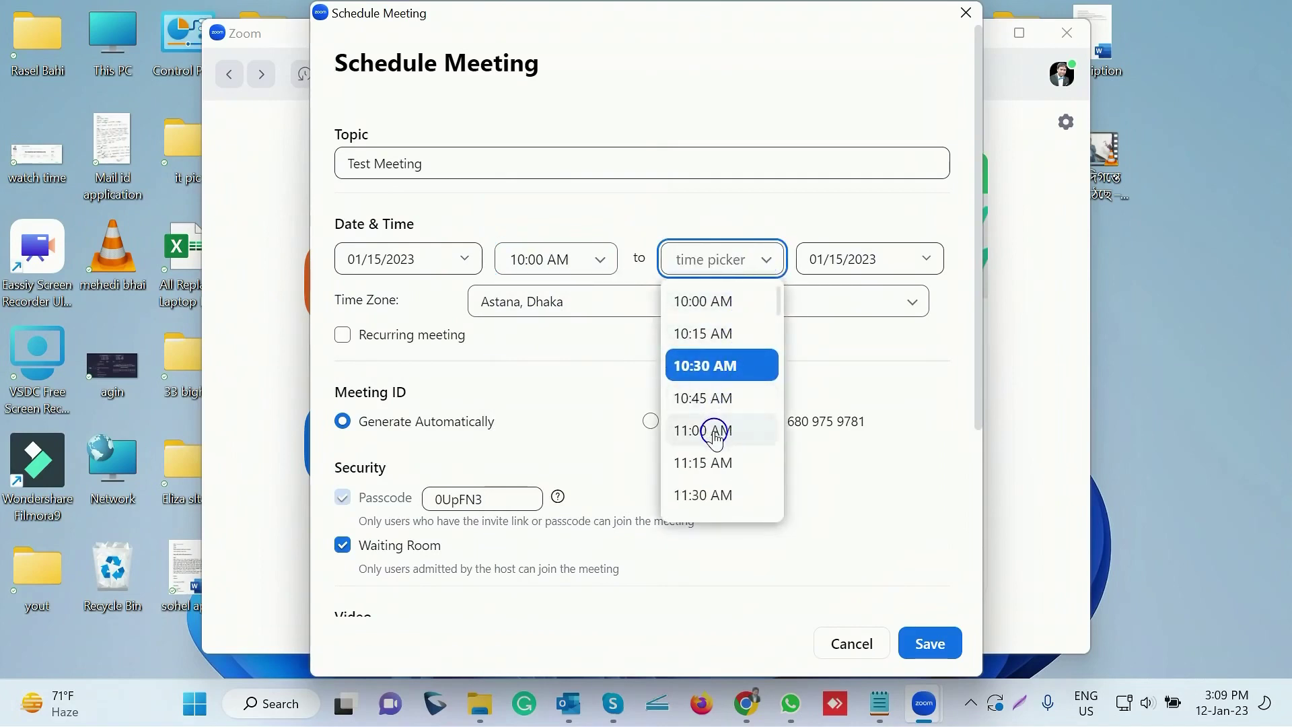
Set the end time to 11:00 AM, then change it to 10:30 AM
{"action": "left_click", "coordinate": [715, 434]}
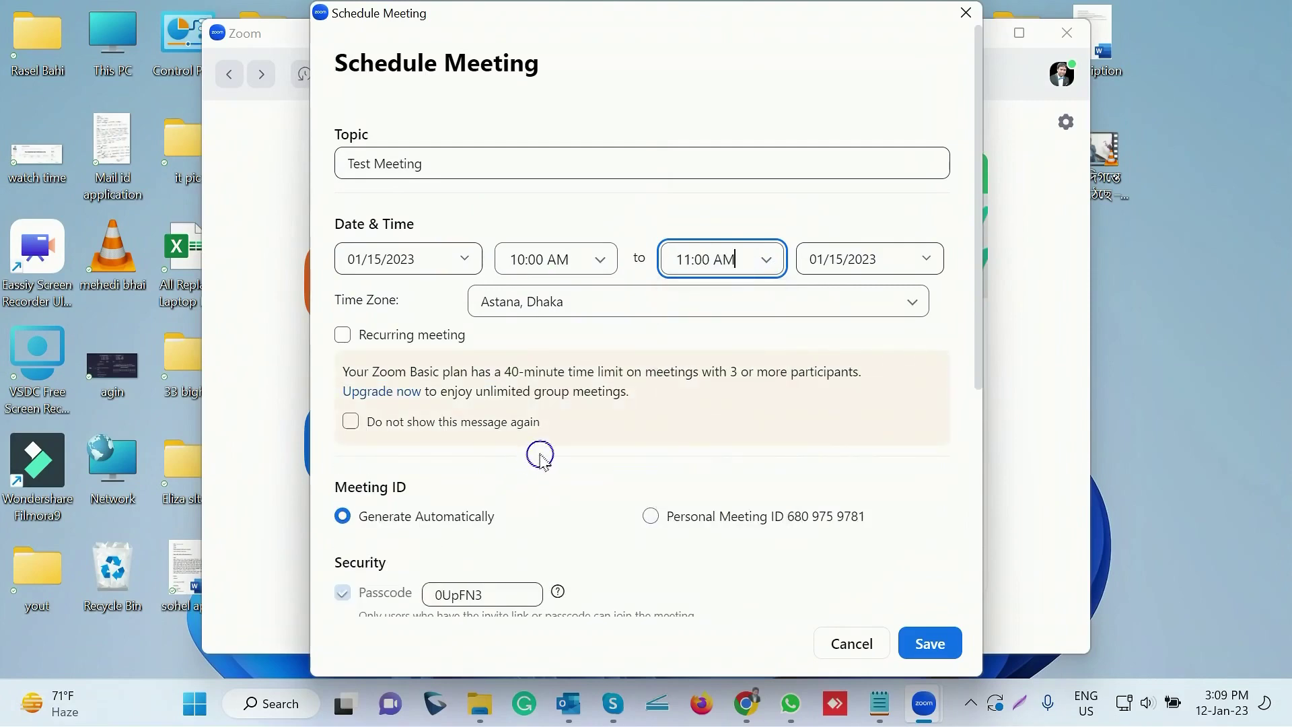
{"action": "scroll", "coordinate": [501, 434], "scroll_direction": "down", "scroll_amount": 2}
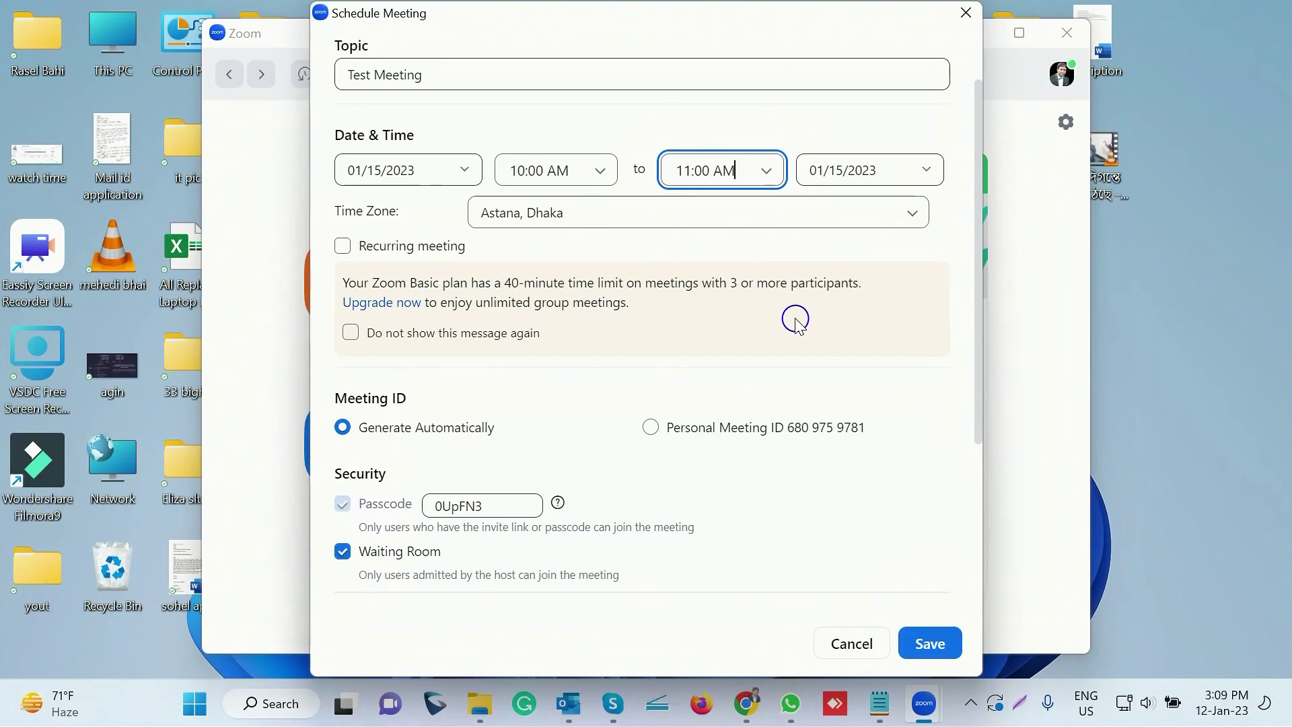
{"action": "left_click", "coordinate": [771, 172]}
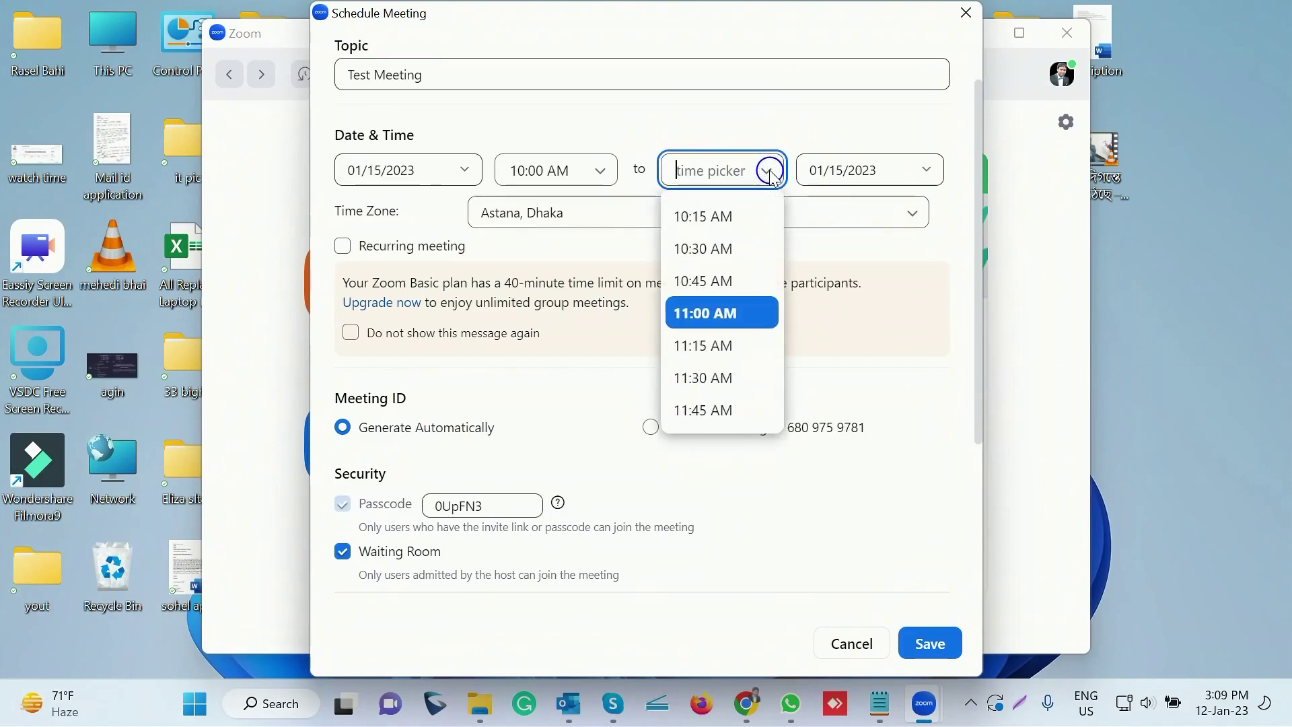
{"action": "left_click", "coordinate": [693, 250]}
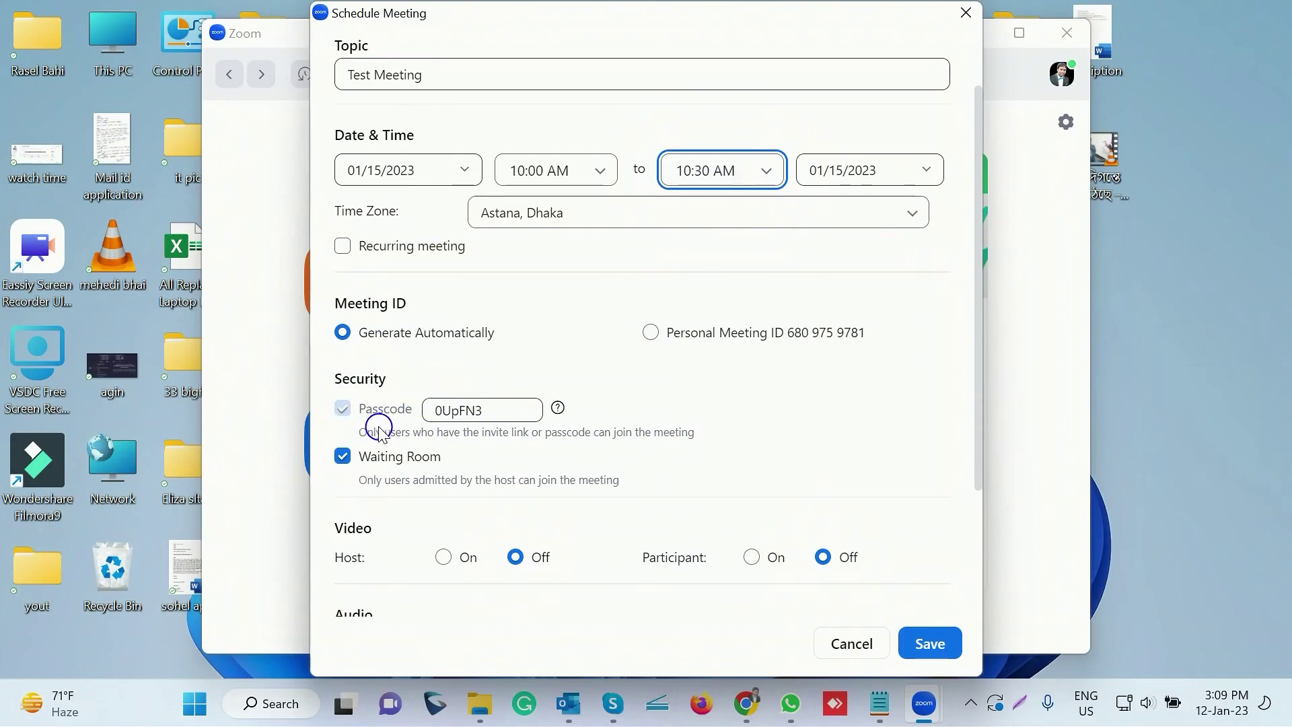
Enter a custom meeting passcode and set Host and Participant video to On
{"action": "left_click", "coordinate": [504, 412]}
{"action": "key", "text": "BackSpace"}
{"action": "key", "text": "BackSpace"}
{"action": "key", "text": "BackSpace"}
{"action": "key", "text": "BackSpace"}
{"action": "key", "text": "BackSpace"}
{"action": "key", "text": "BackSpace"}
{"action": "key", "text": "BackSpace"}
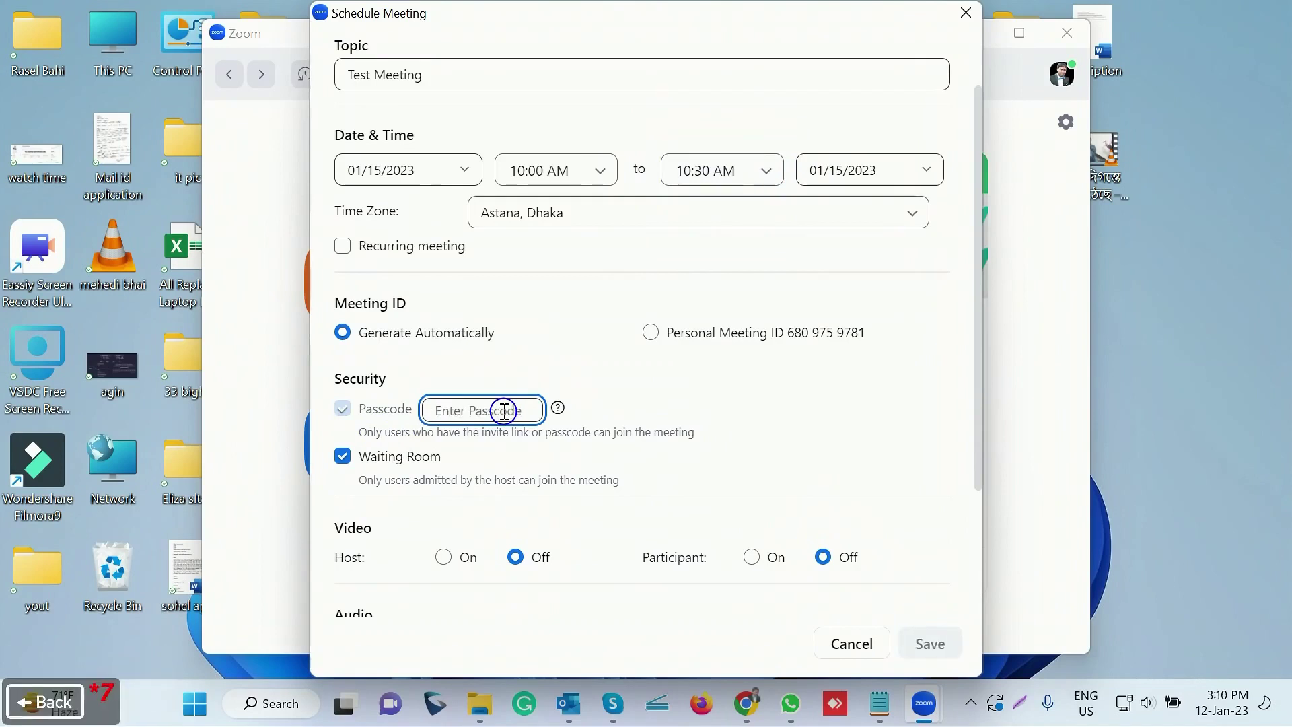
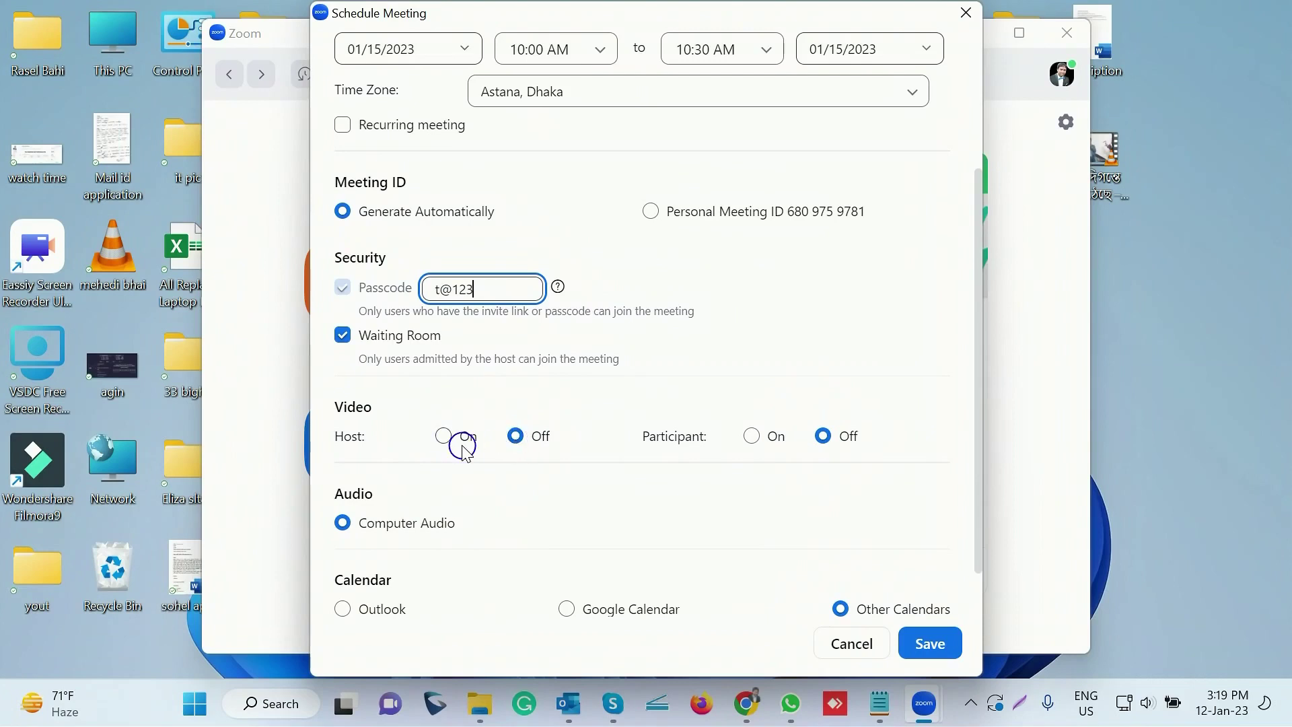
{"action": "left_click", "coordinate": [445, 438]}
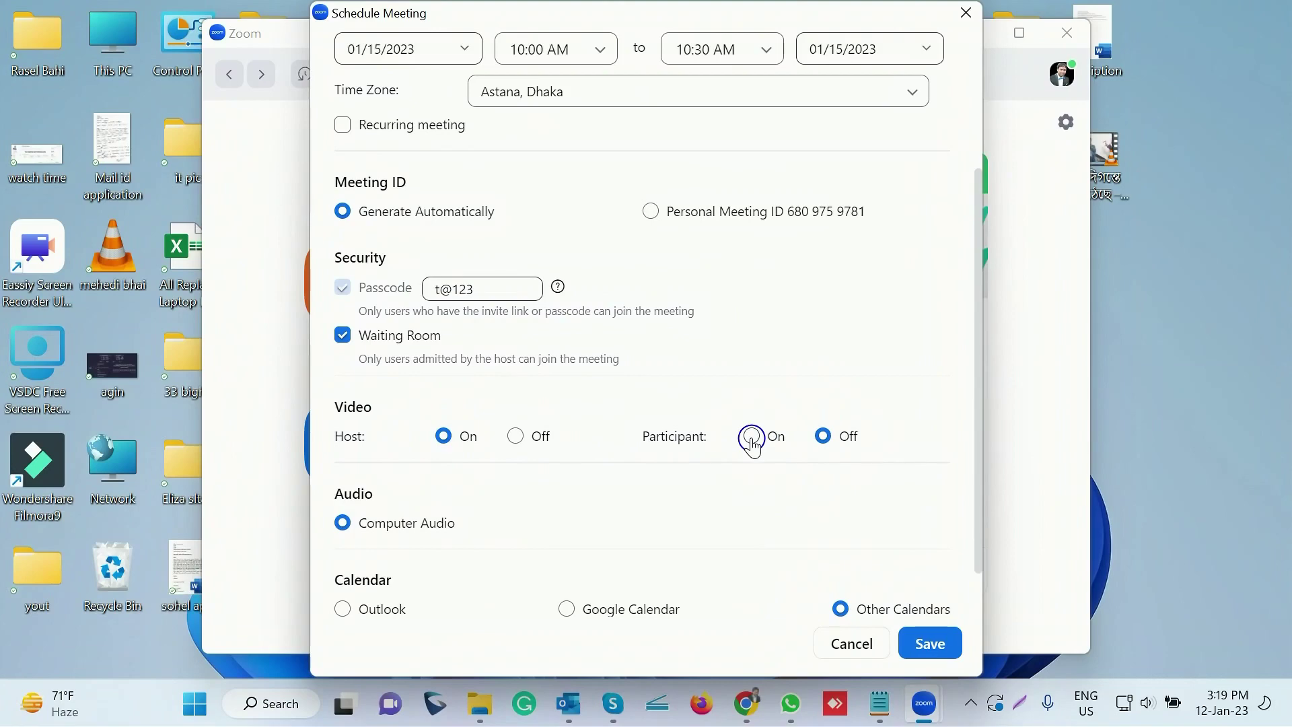
{"action": "left_click", "coordinate": [752, 437]}
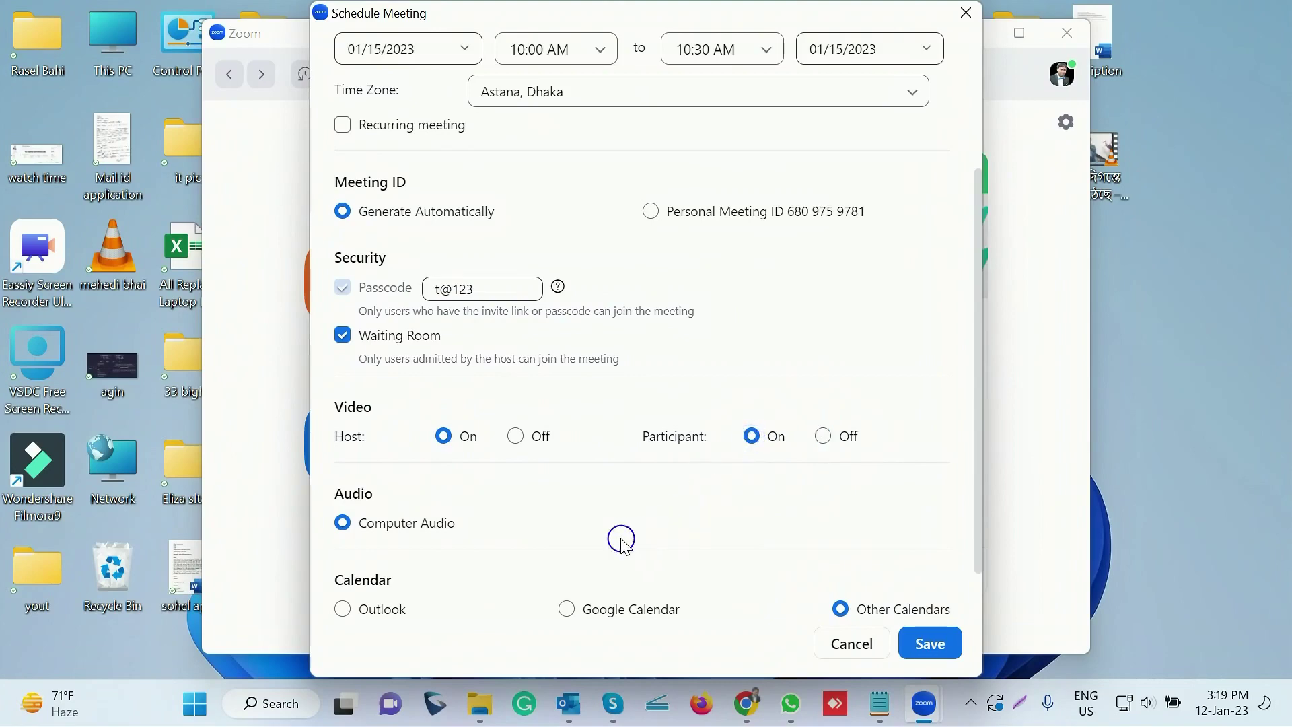
Under Advanced Options, enable joining anytime and automatic recording on the local computer
{"action": "scroll", "coordinate": [569, 524], "scroll_direction": "down", "scroll_amount": 1}
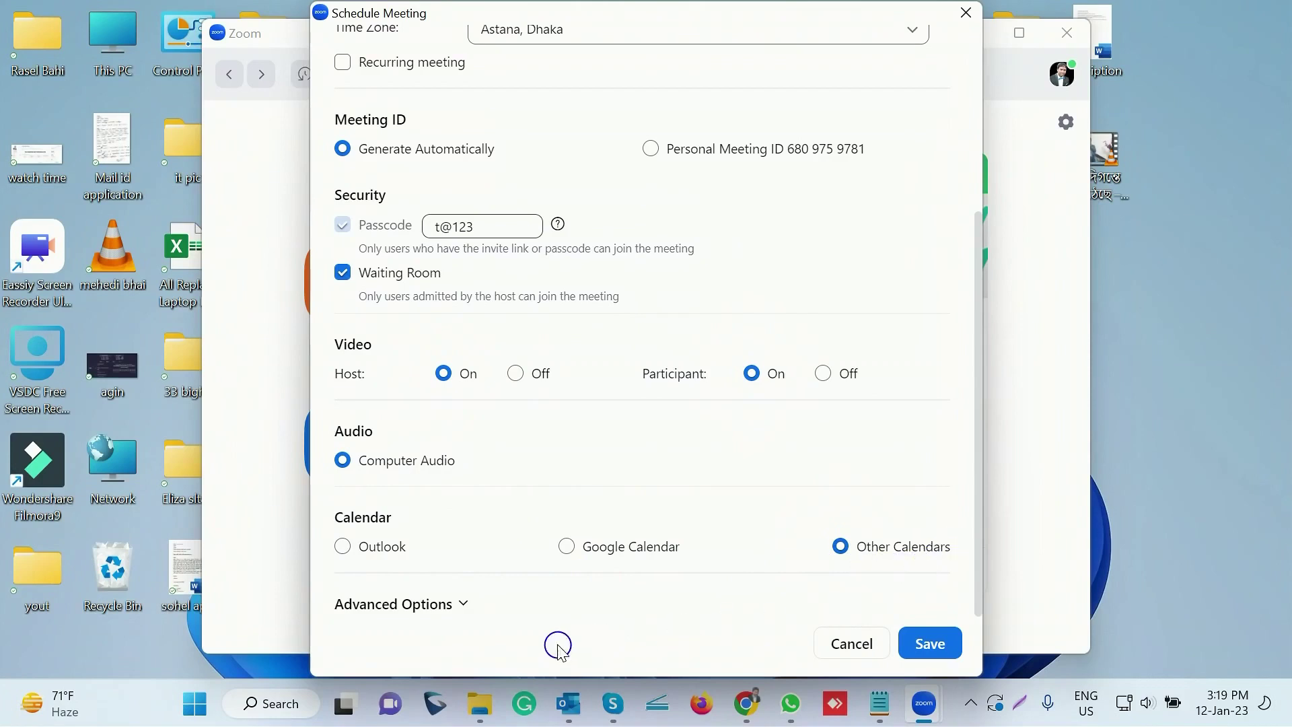
{"action": "left_click", "coordinate": [464, 604]}
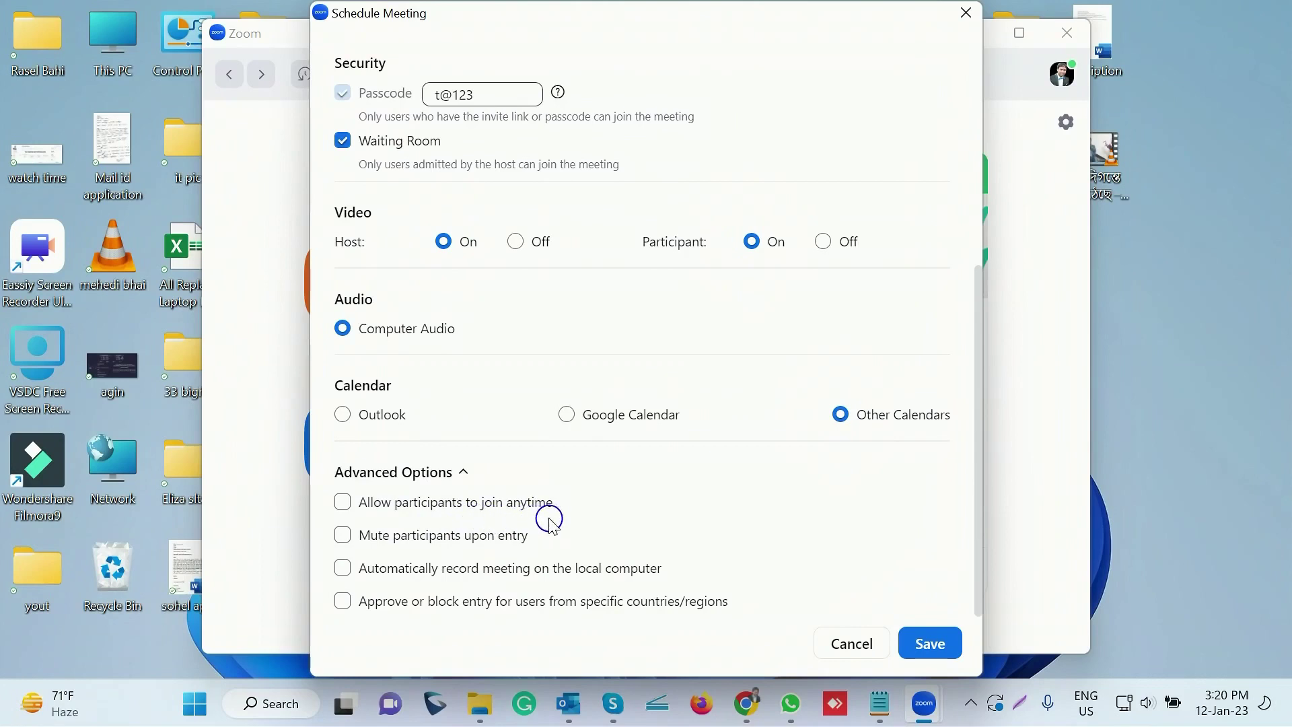
{"action": "left_click", "coordinate": [343, 505]}
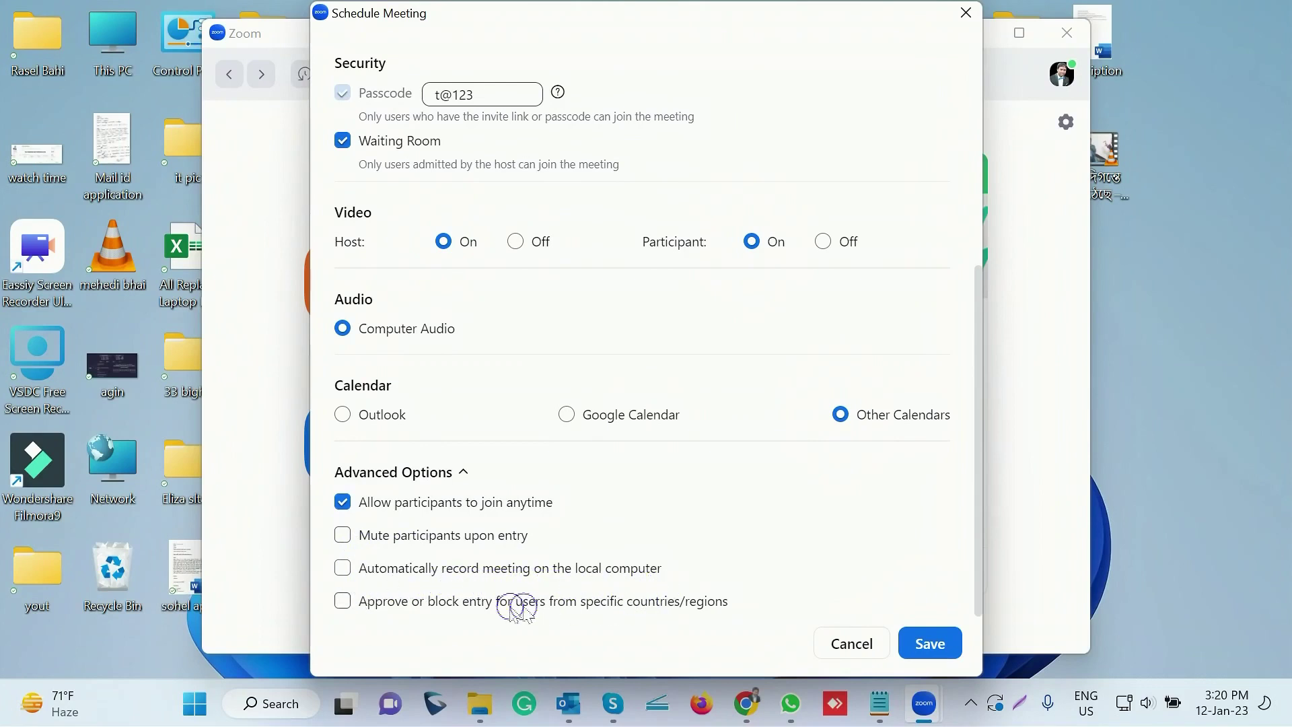
{"action": "left_click", "coordinate": [343, 570]}
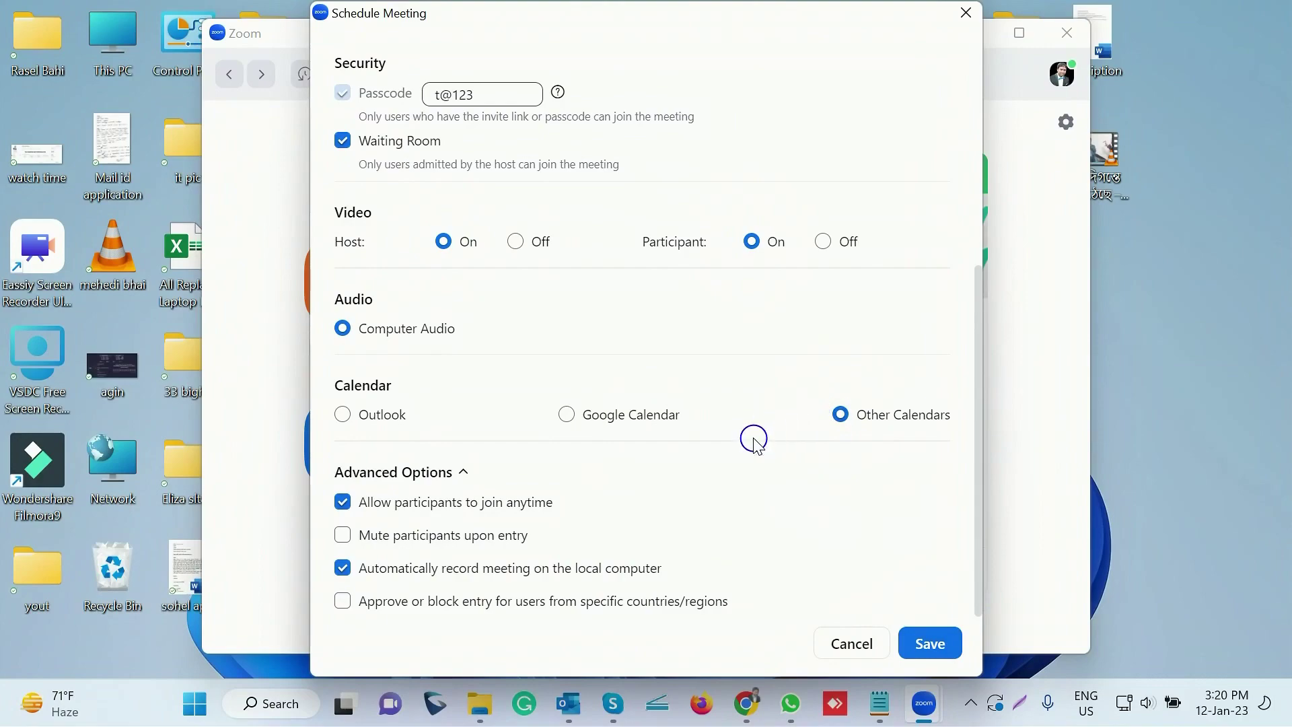
{"action": "scroll", "coordinate": [756, 441], "scroll_direction": "up", "scroll_amount": 5}
{"action": "scroll", "coordinate": [756, 441], "scroll_direction": "up", "scroll_amount": 1}
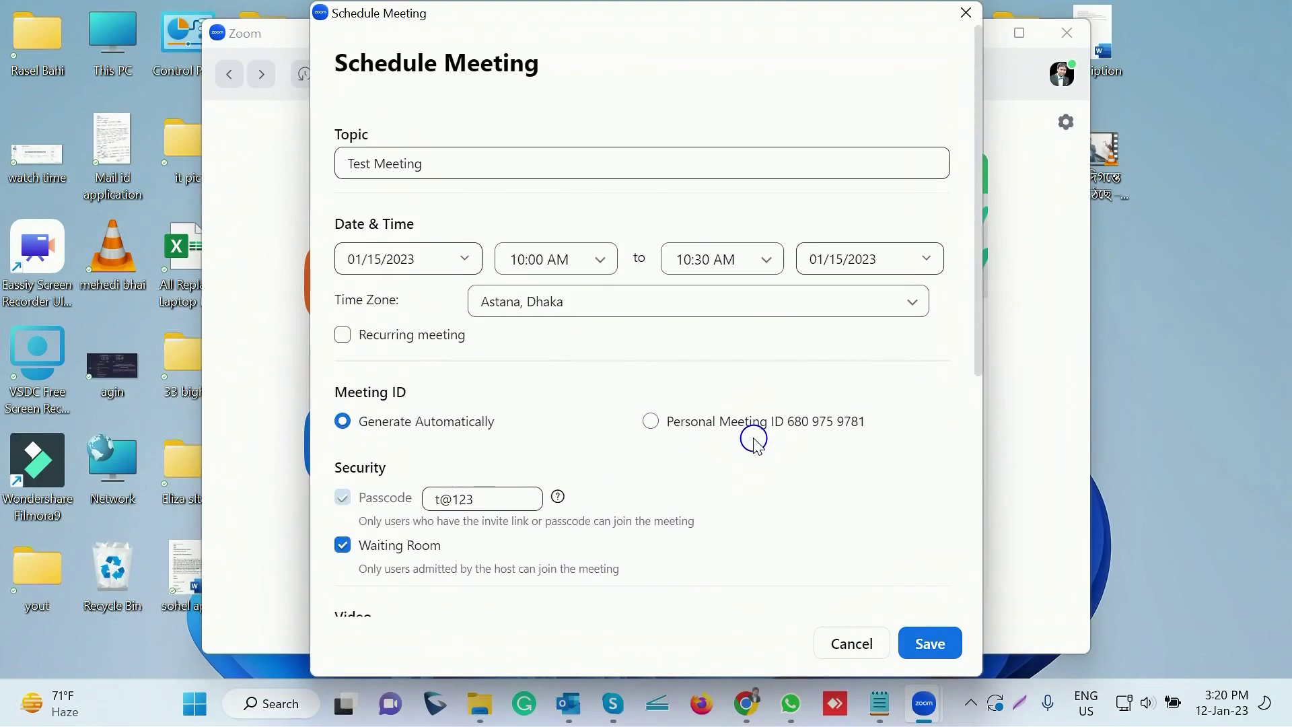
{"action": "scroll", "coordinate": [753, 439], "scroll_direction": "down", "scroll_amount": 4}
{"action": "scroll", "coordinate": [753, 440], "scroll_direction": "up", "scroll_amount": 4}
{"action": "scroll", "coordinate": [707, 551], "scroll_direction": "down", "scroll_amount": 5}
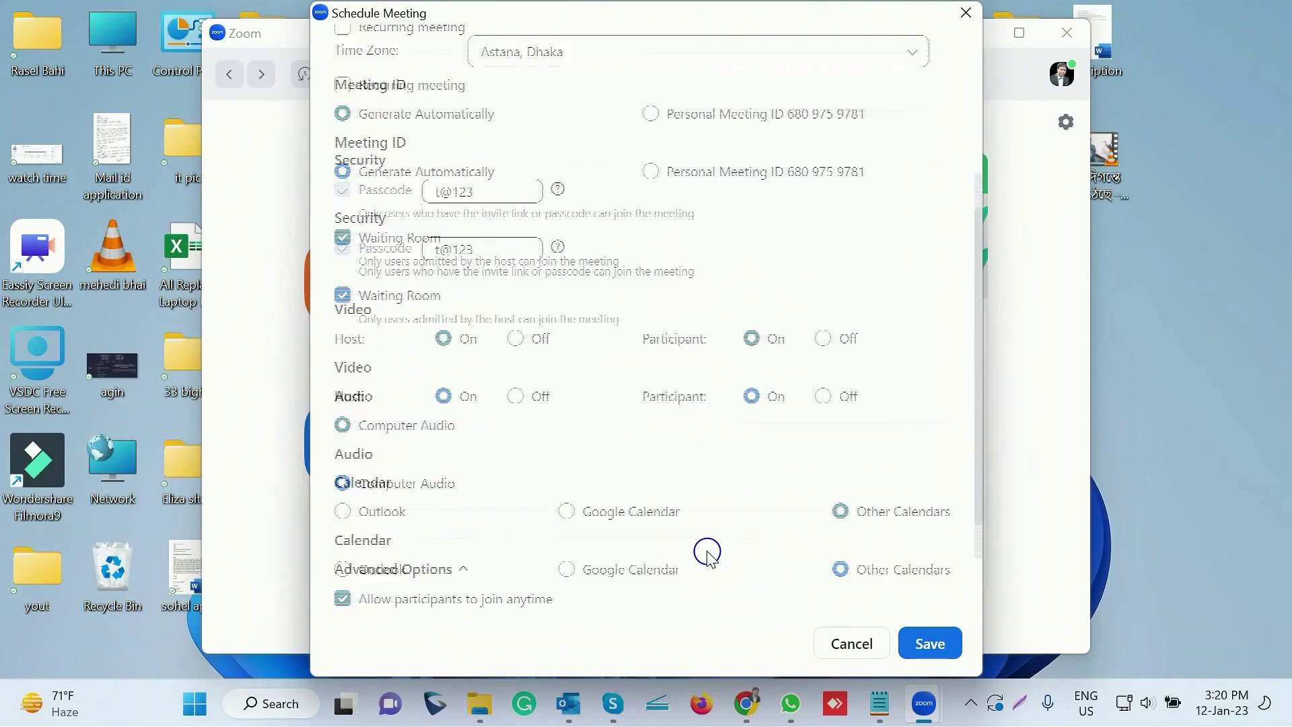
Save Test Meeting and review the meeting ID and passcode in the invitation
{"action": "left_click", "coordinate": [940, 648]}
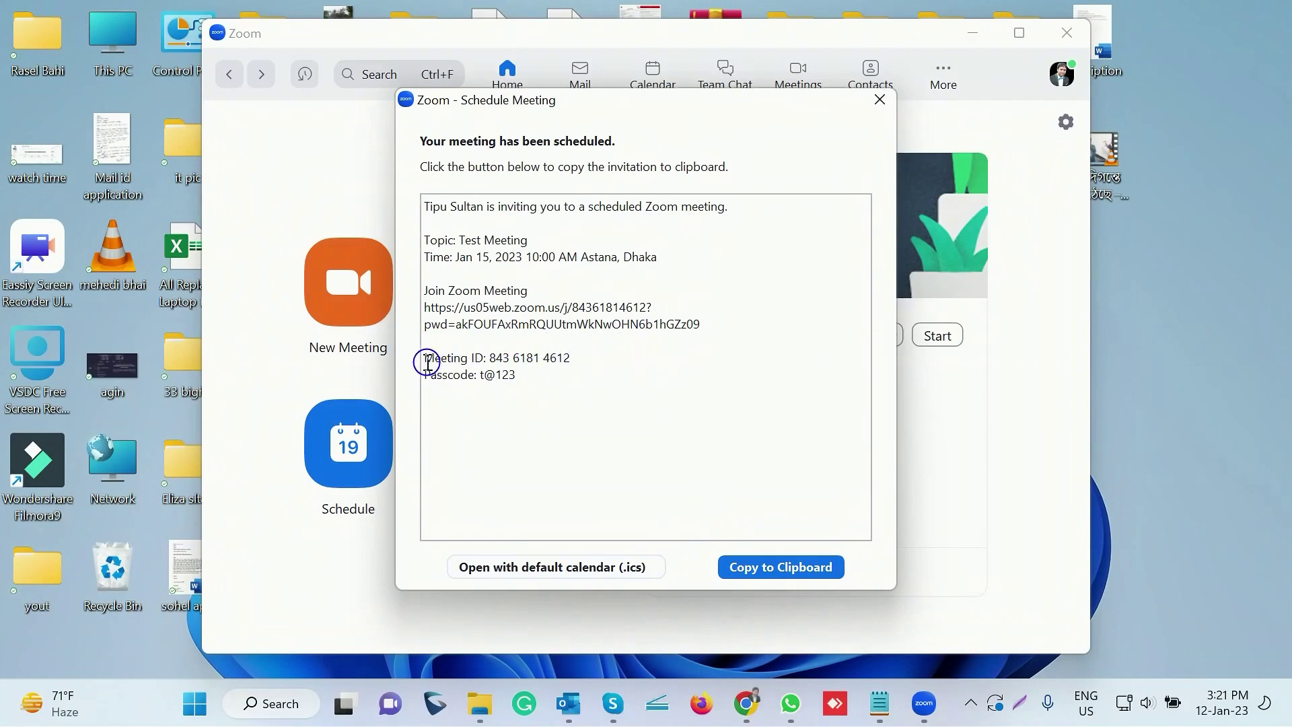
{"action": "left_click_drag", "start_coordinate": [433, 363], "coordinate": [532, 374]}
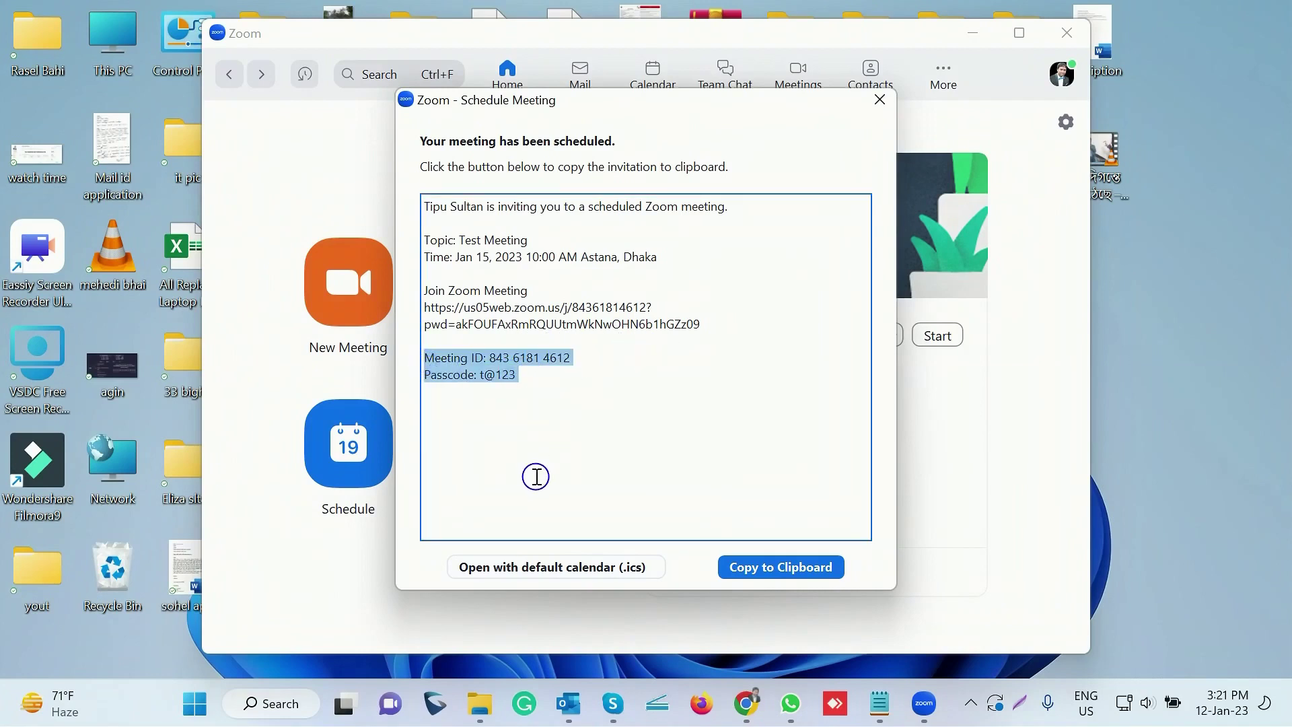
{"action": "left_click", "coordinate": [518, 443]}
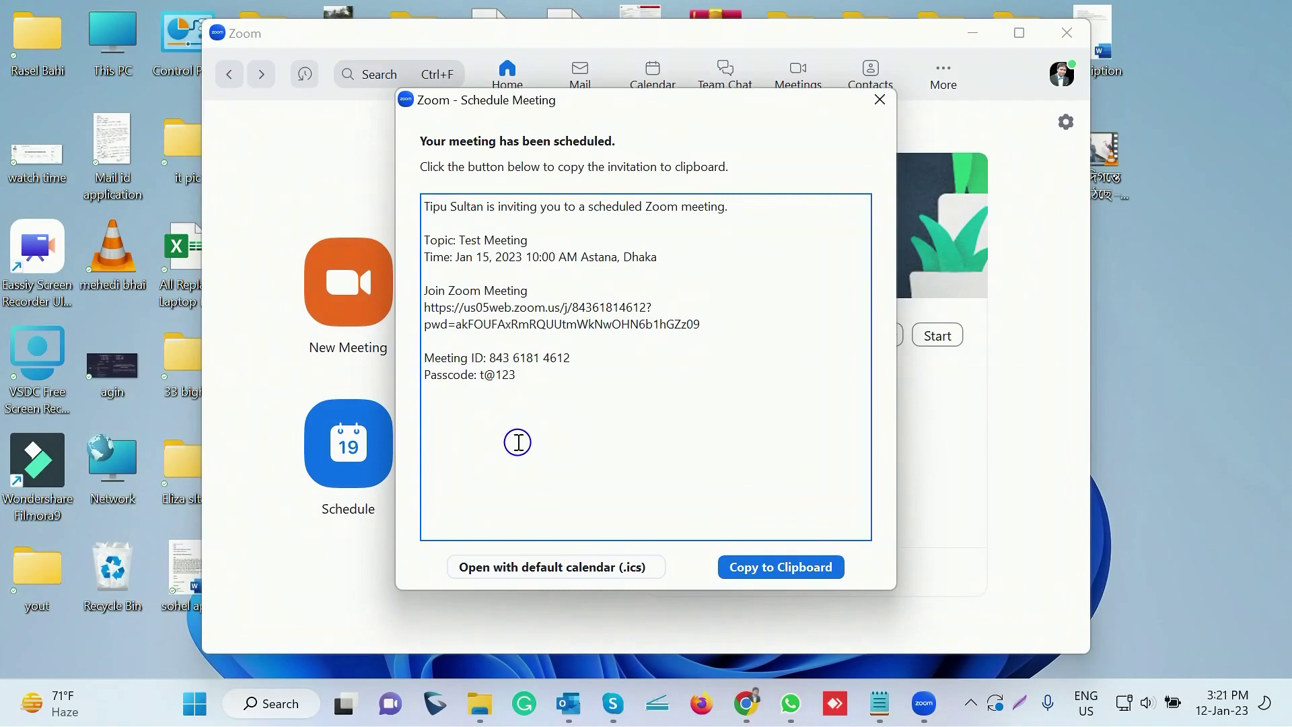